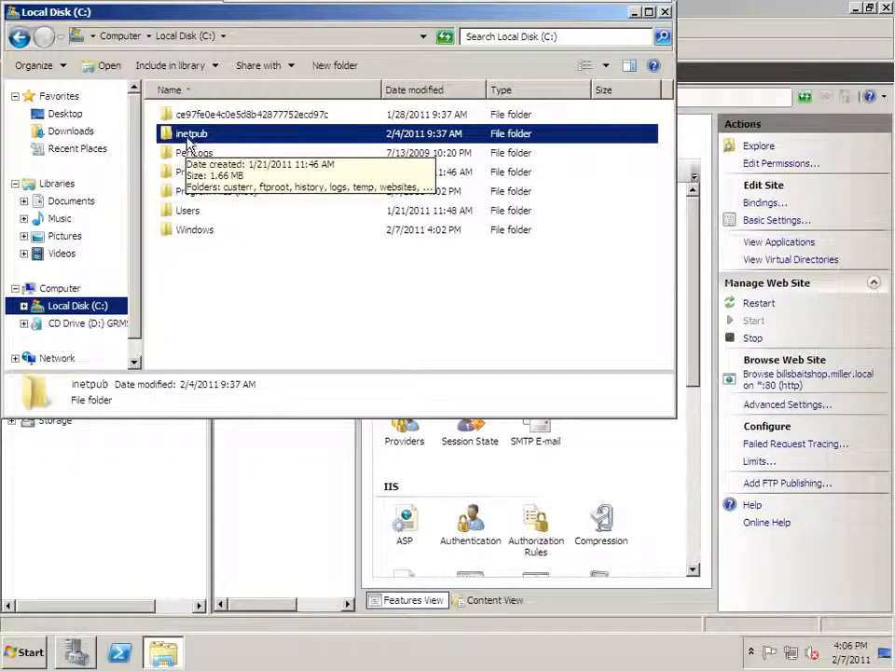
# Browse to the websites folder inside C:\inetpub to show the existing customer site folders.
pyautogui.doubleClick(183, 134)
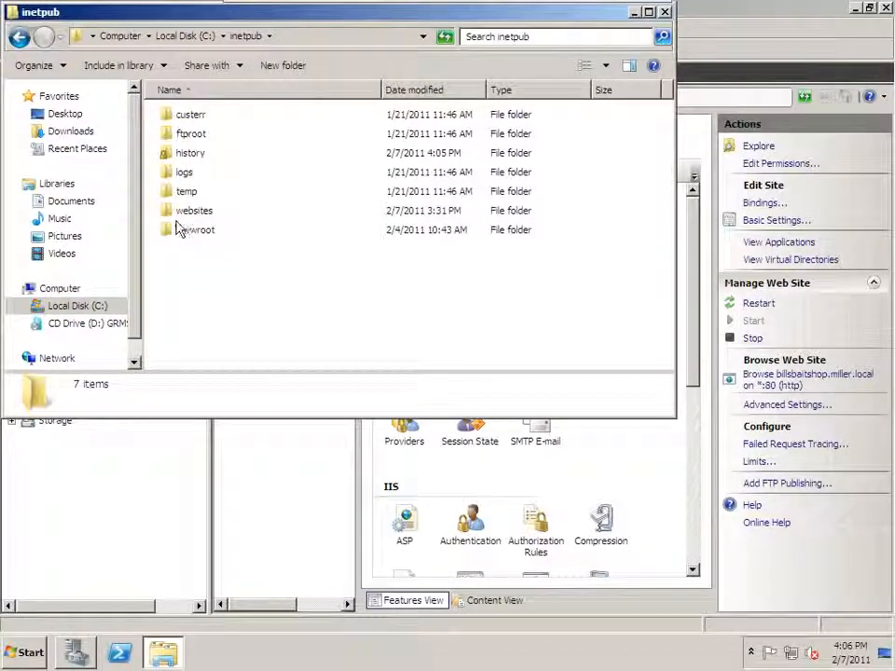
pyautogui.moveTo(178, 227)
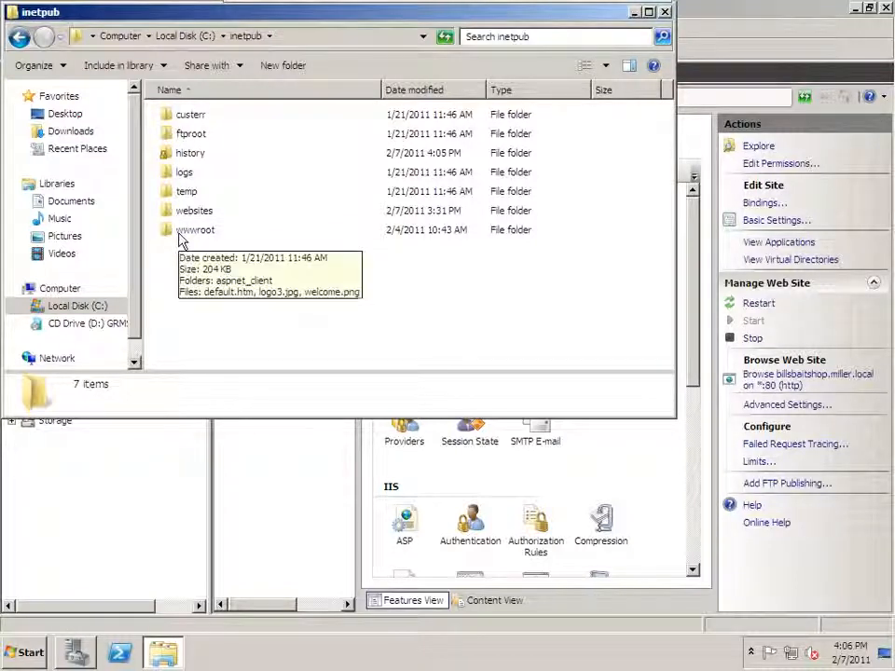
pyautogui.click(182, 39)
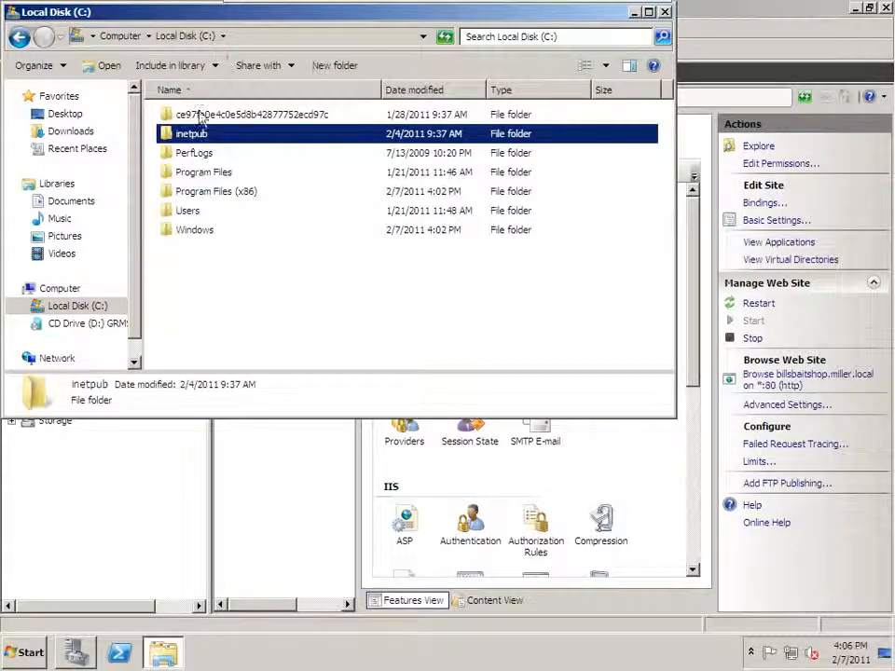
pyautogui.doubleClick(166, 138)
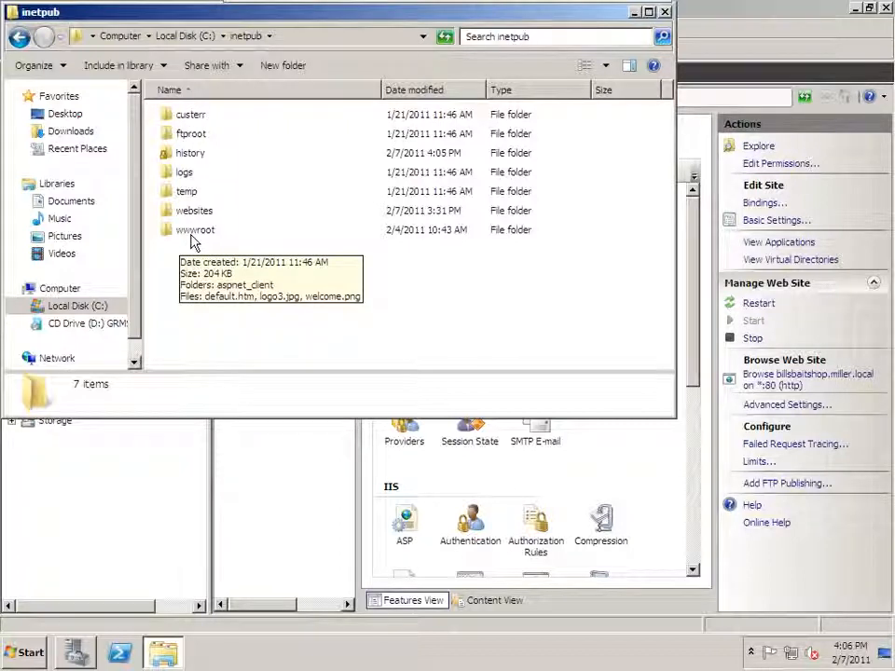
pyautogui.click(192, 211)
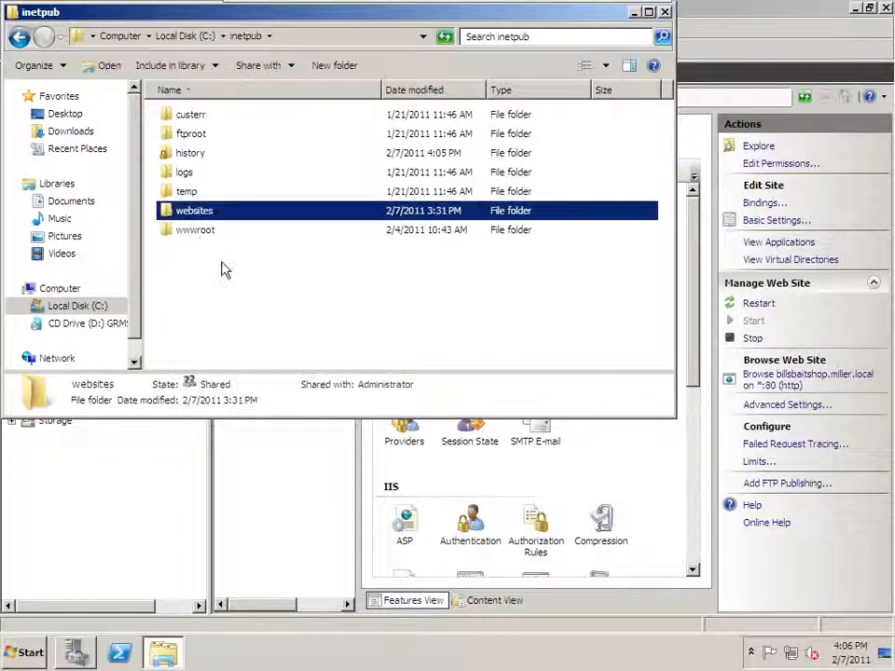
pyautogui.doubleClick(189, 213)
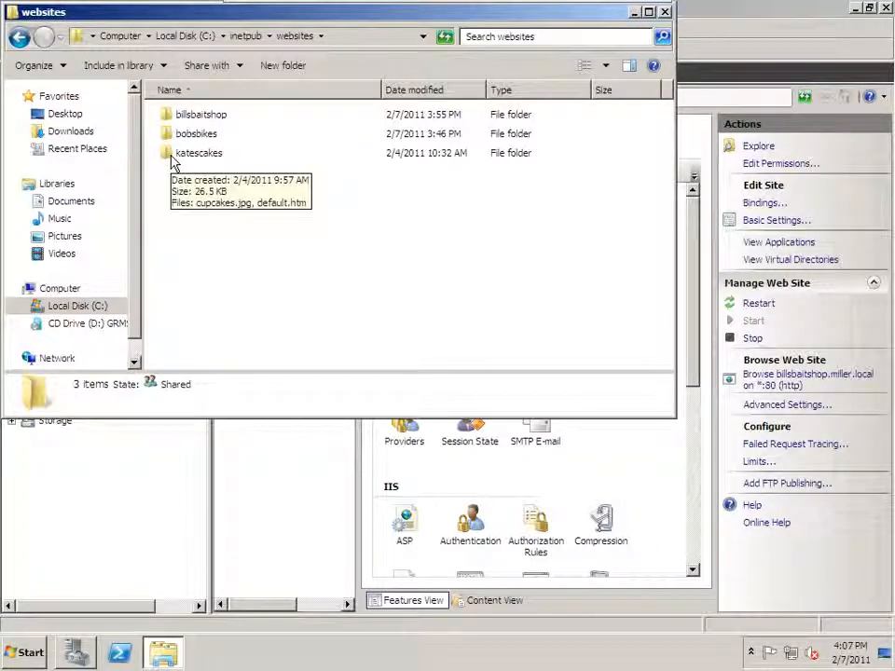
# Switch to Server Manager and fill in a new local user stevesknives with the owner's full name, description "Steve's Knives & Cutlery" and the account password.
pyautogui.click(136, 468)
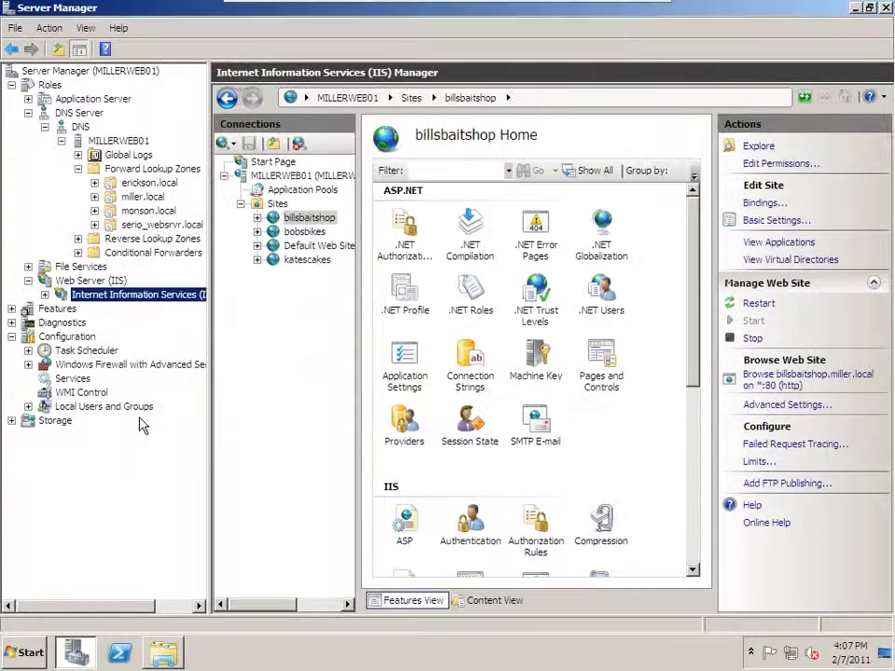
pyautogui.click(28, 406)
pyautogui.click(74, 421)
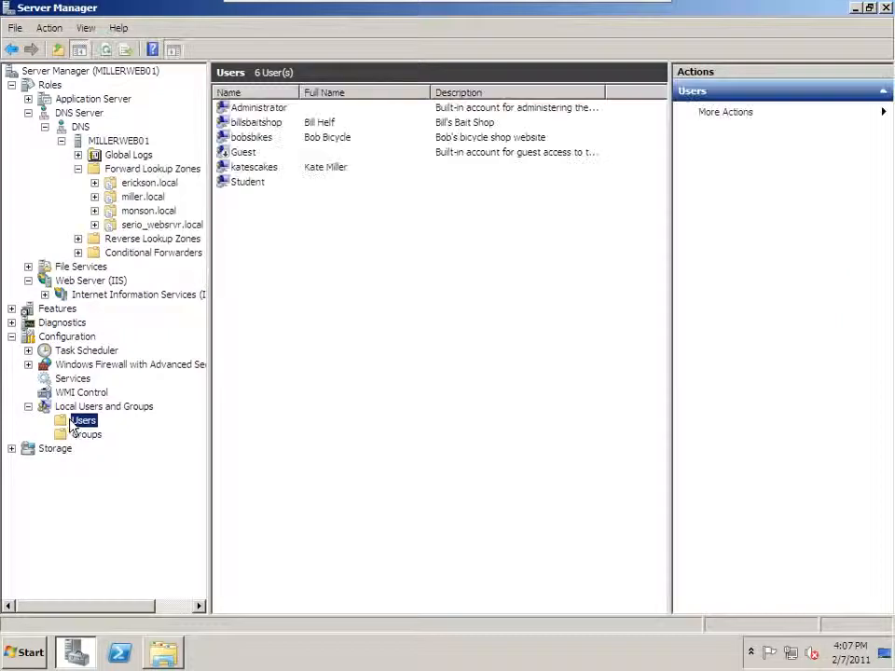
pyautogui.rightClick(273, 233)
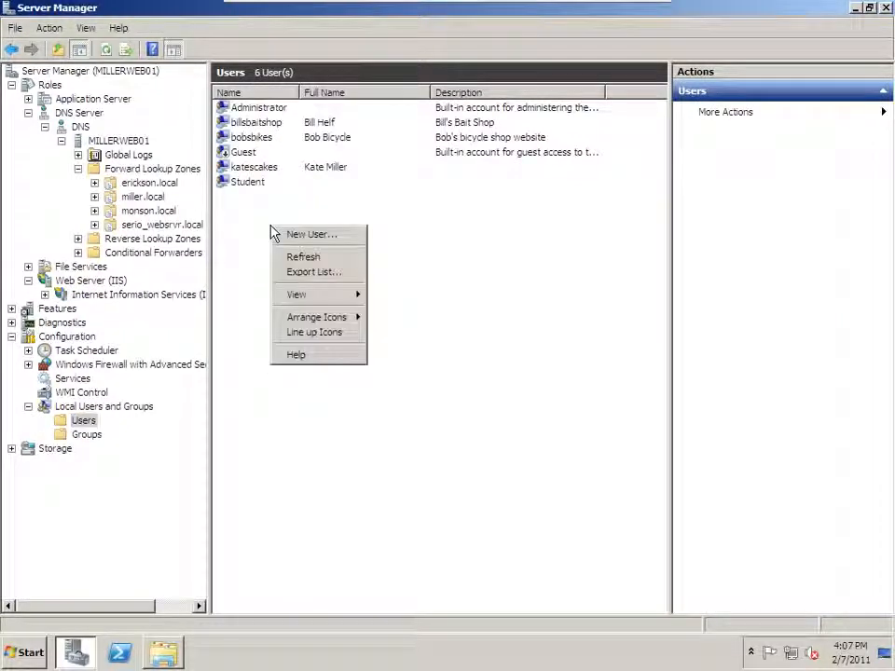
pyautogui.click(294, 235)
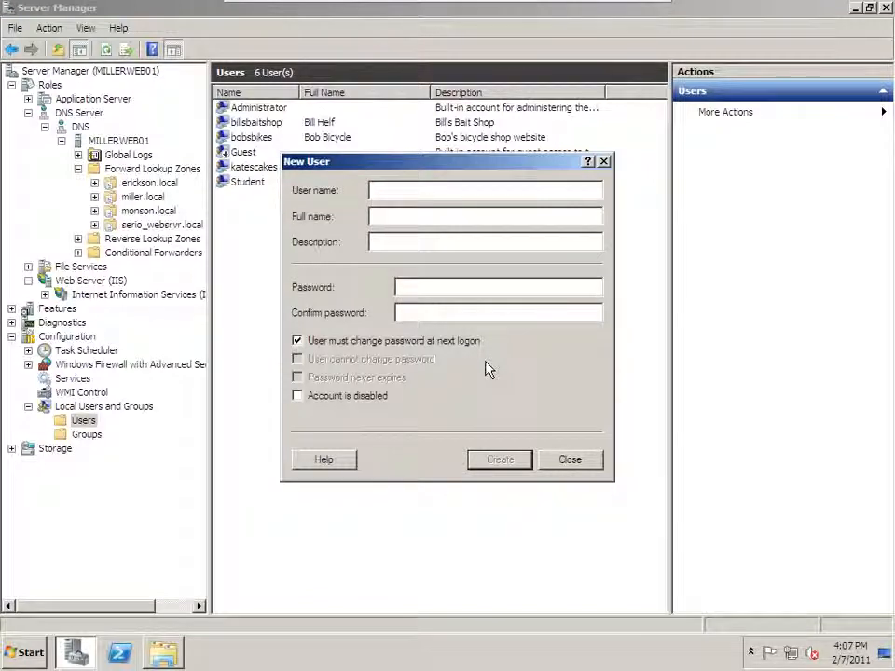
pyautogui.write('ste')
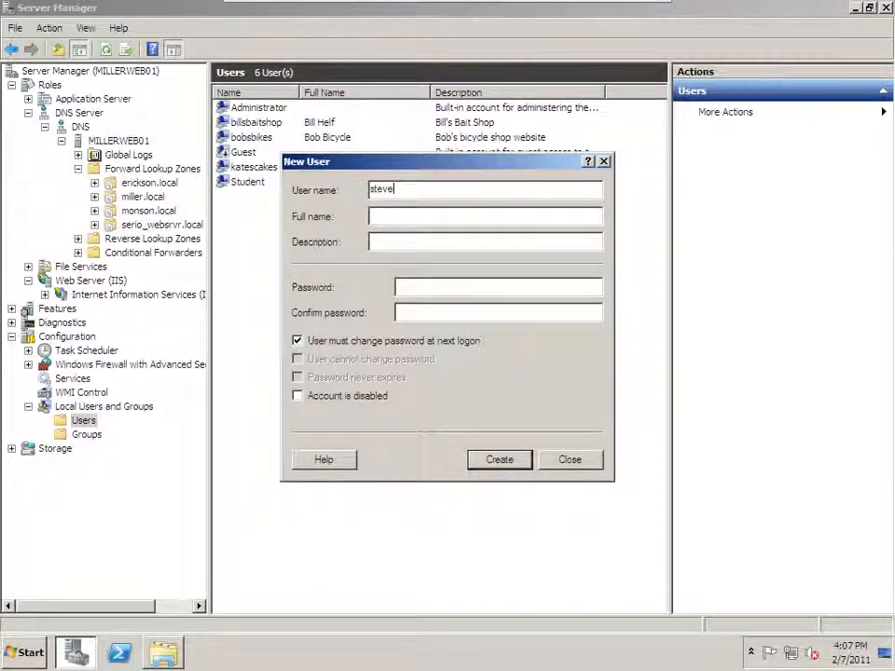
pyautogui.write('ves')
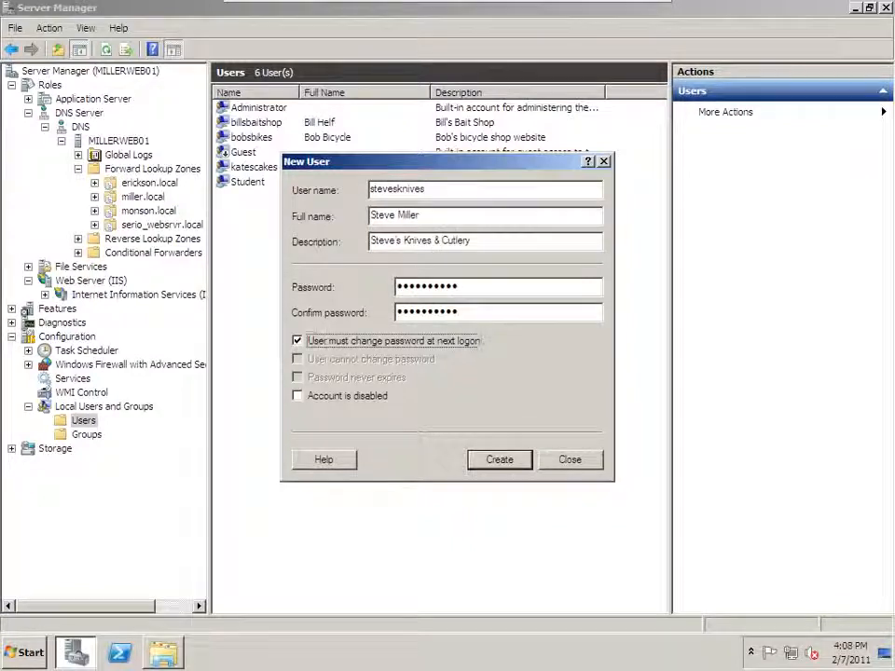
# Turn off the required password change at next logon, set the password to never expire, and create the account.
pyautogui.press('space')
pyautogui.press('Tab')
pyautogui.press('Tab')
pyautogui.press('space')
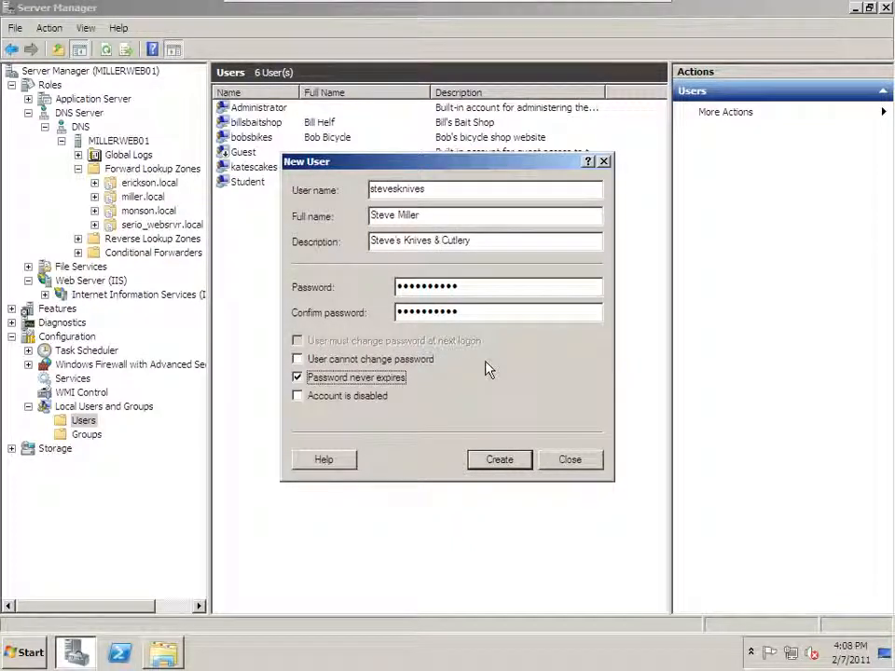
pyautogui.click(498, 458)
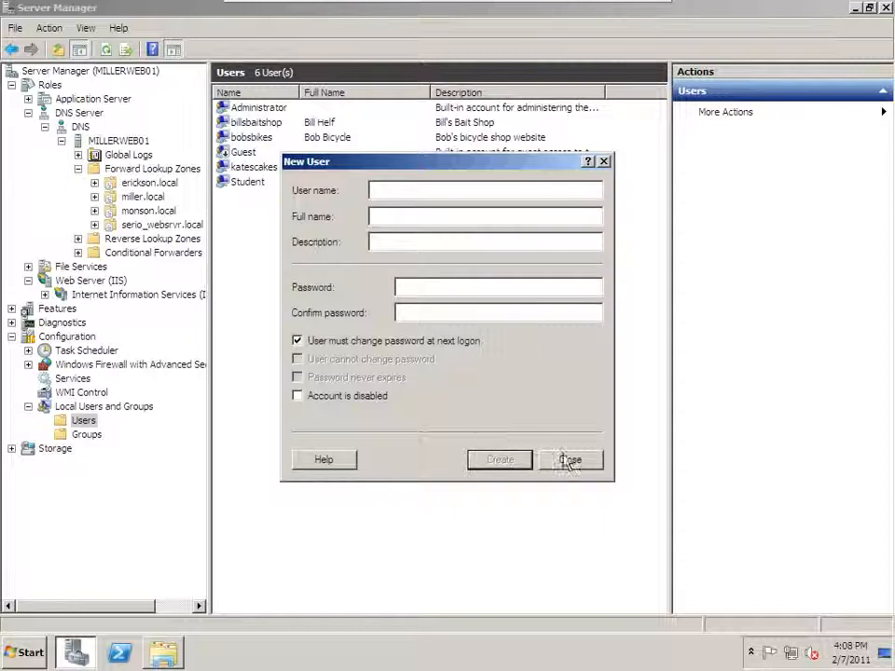
pyautogui.click(569, 460)
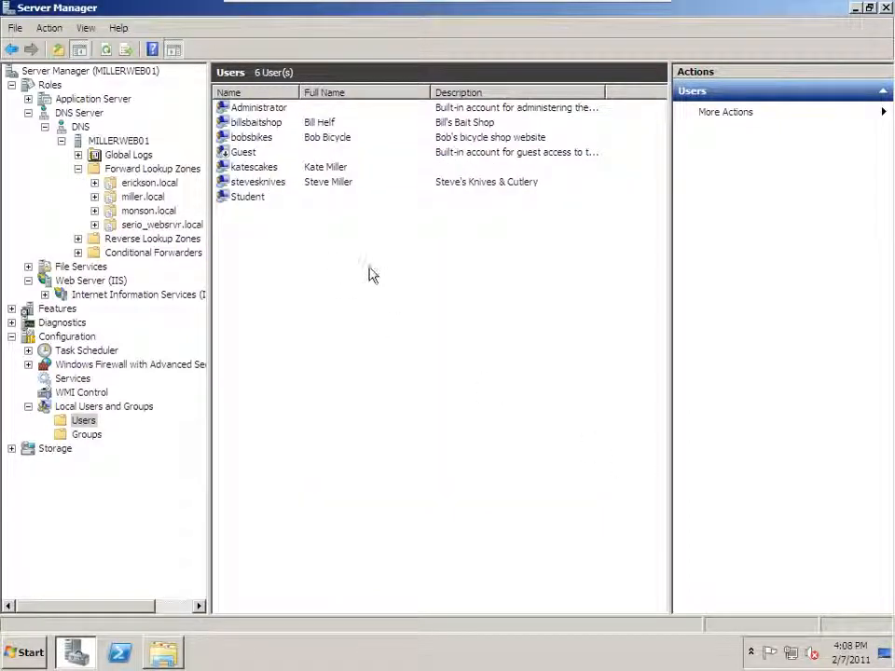
# Connect the stevesknives account's home folder as drive H: to \\millerweb01\websites\%username%.
pyautogui.doubleClick(240, 182)
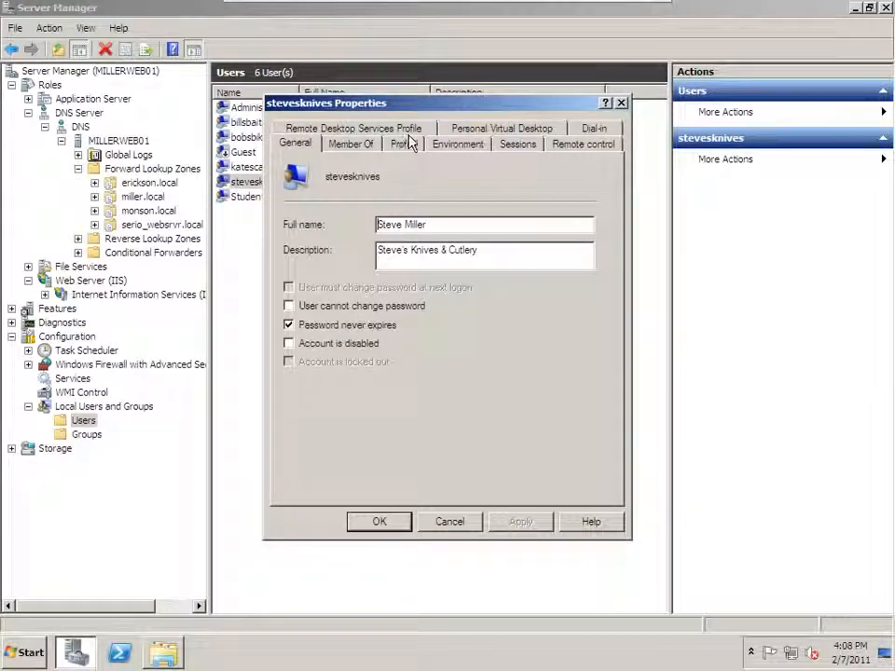
pyautogui.click(404, 146)
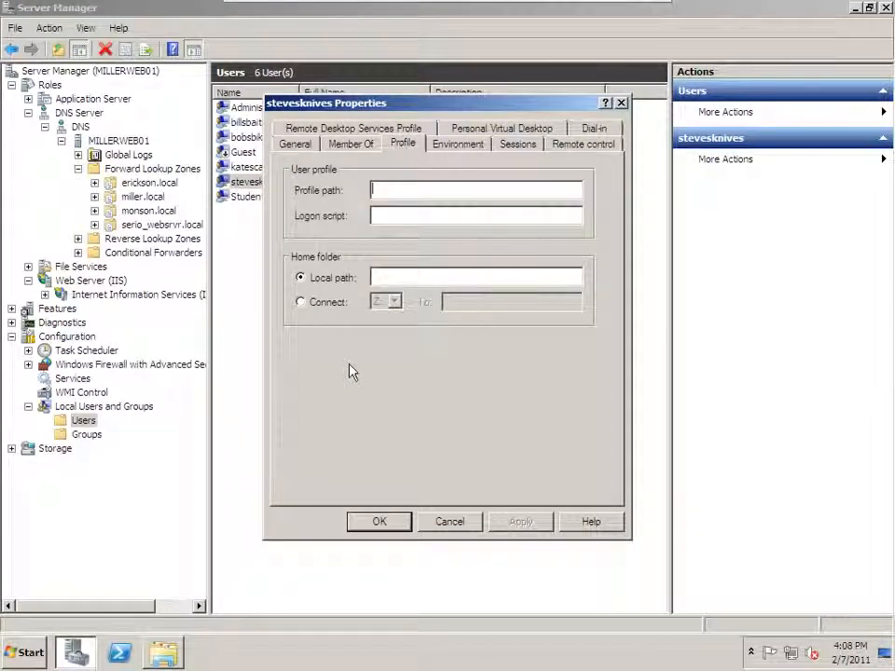
pyautogui.click(300, 303)
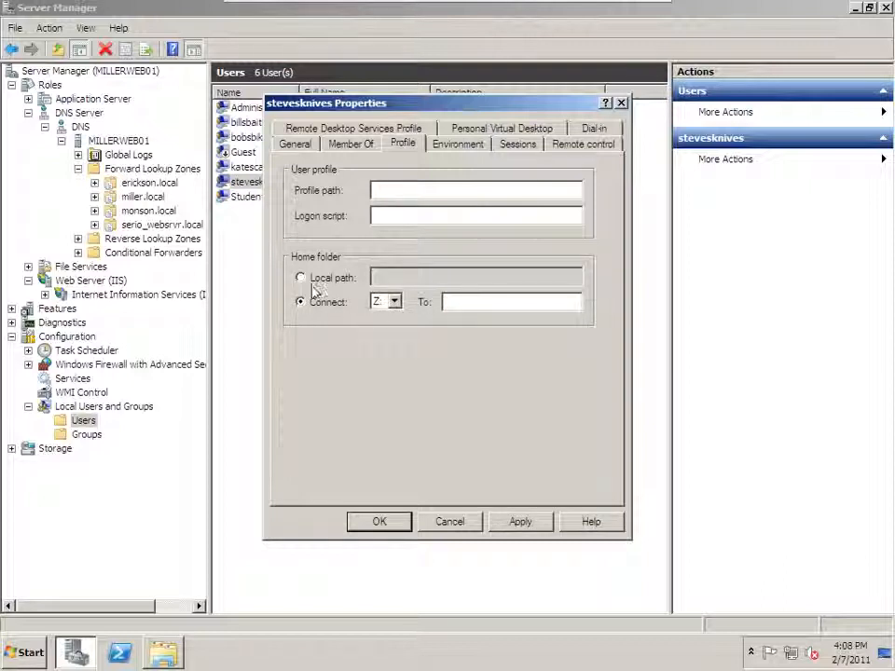
pyautogui.click(393, 303)
pyautogui.click(386, 376)
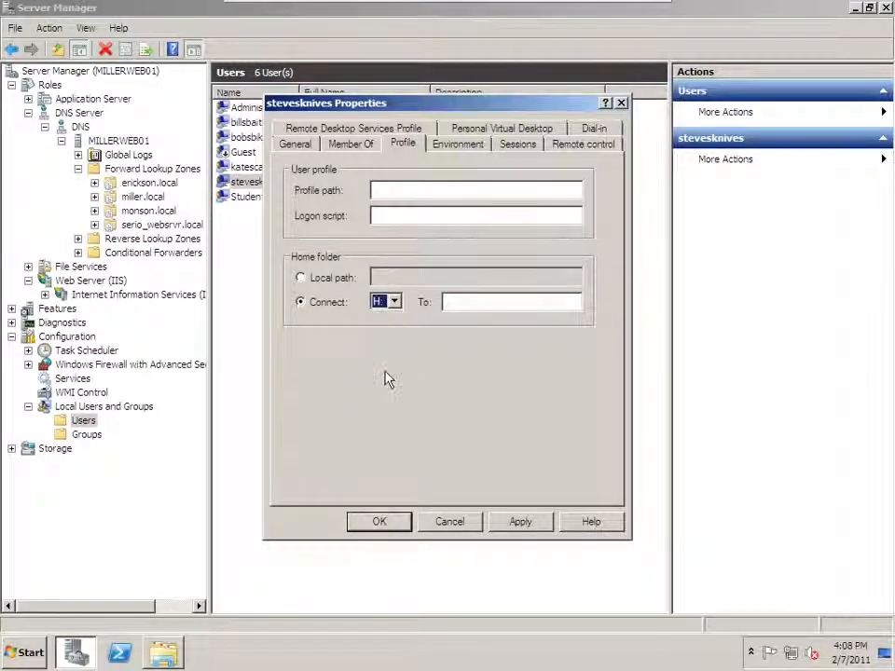
pyautogui.click(449, 300)
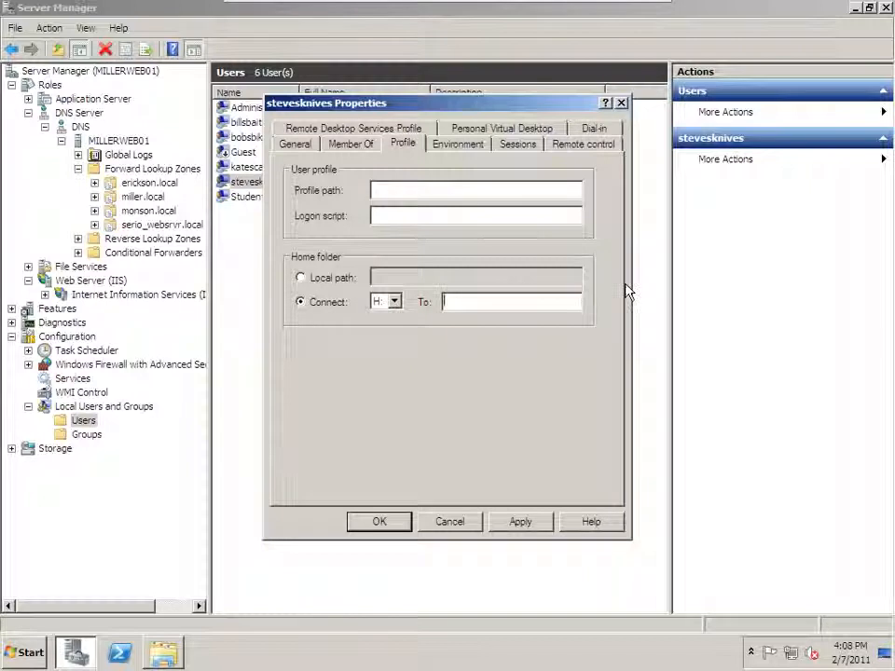
pyautogui.write('\\\\millerweb0')
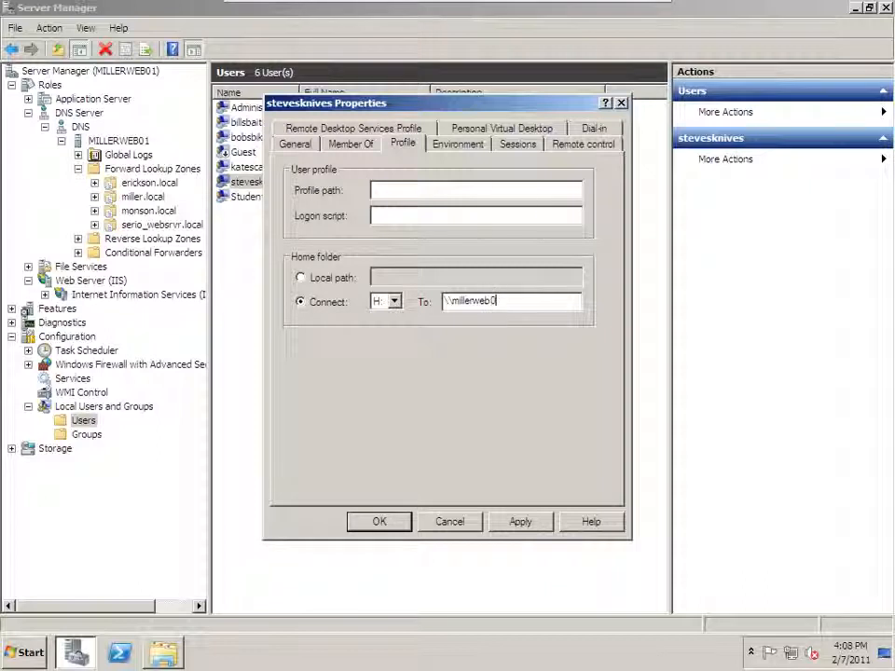
pyautogui.write('1\\websites\\')
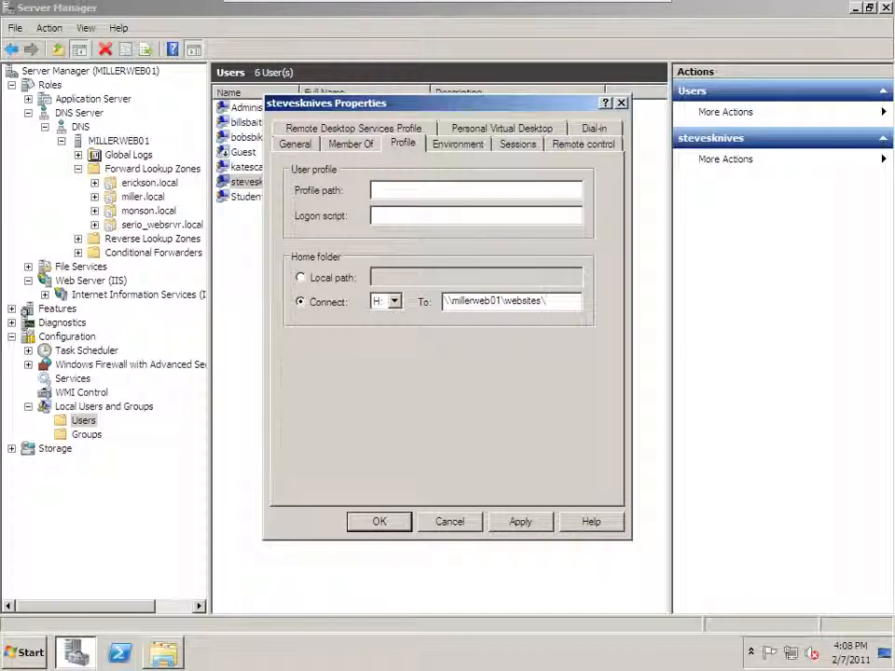
pyautogui.write('%username%')
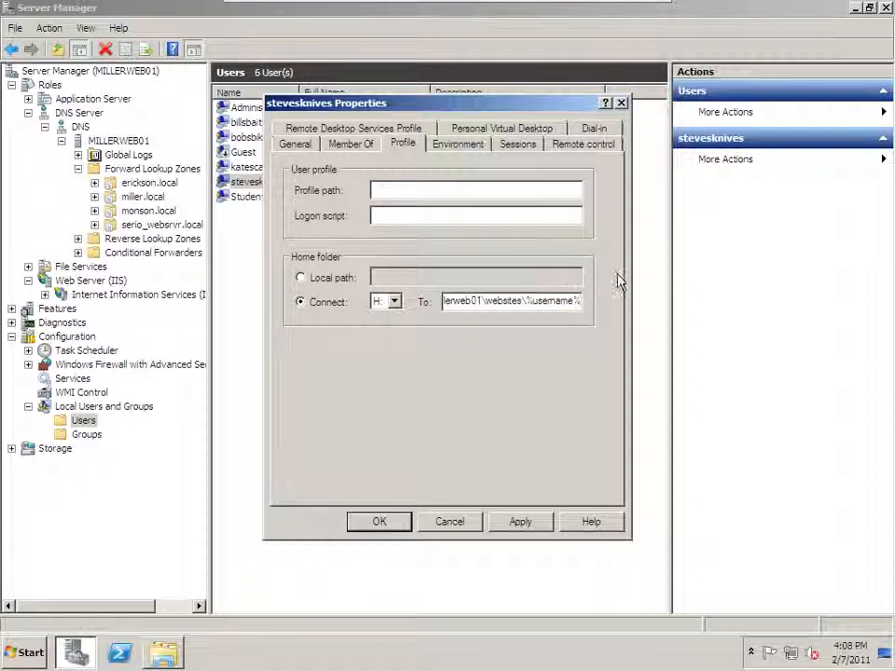
pyautogui.click(379, 522)
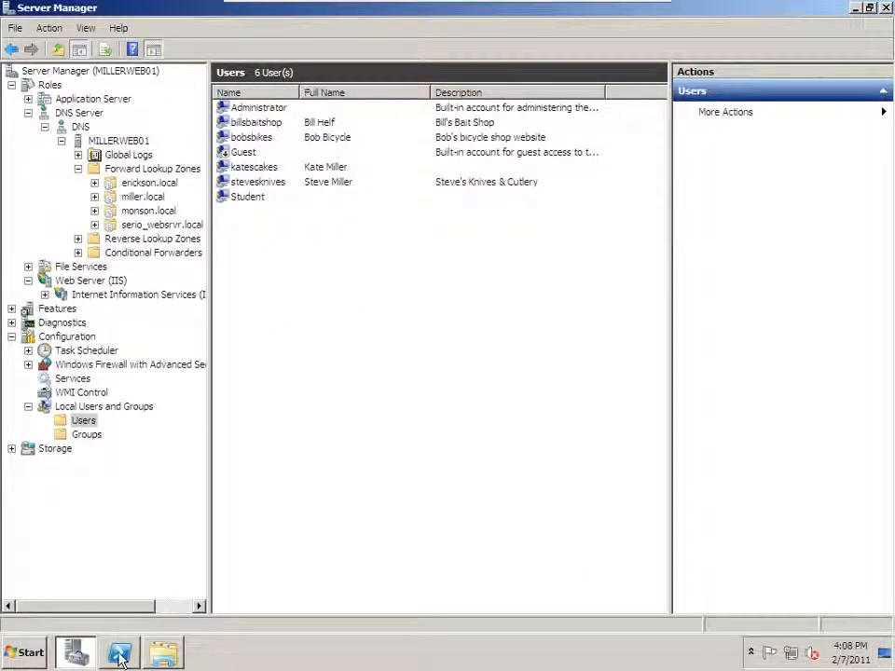
# Switch to Windows Explorer and open the security permissions of the stevesknives folder, reviewing the entries for Administrators and the site owner.
pyautogui.click(164, 657)
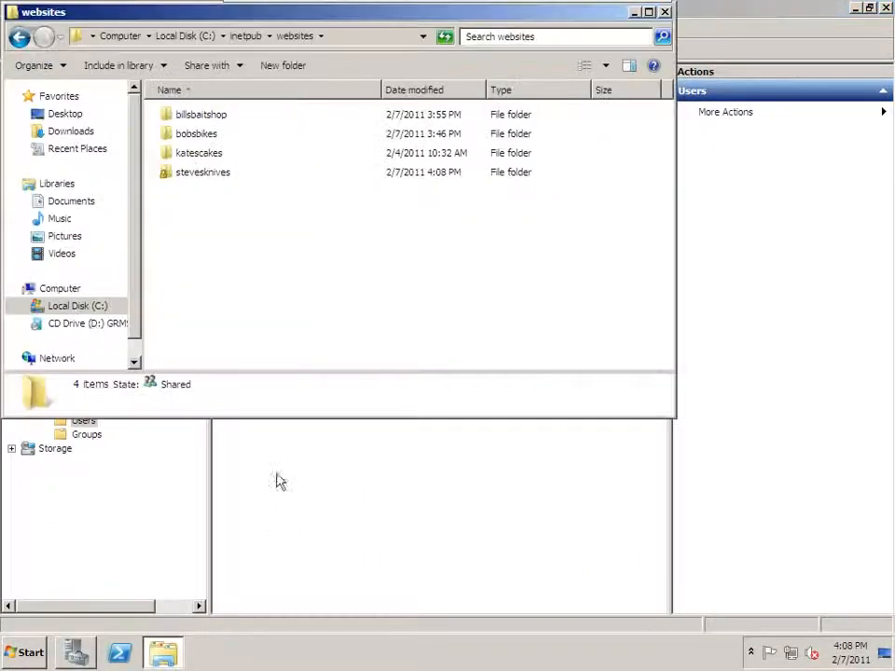
pyautogui.rightClick(184, 180)
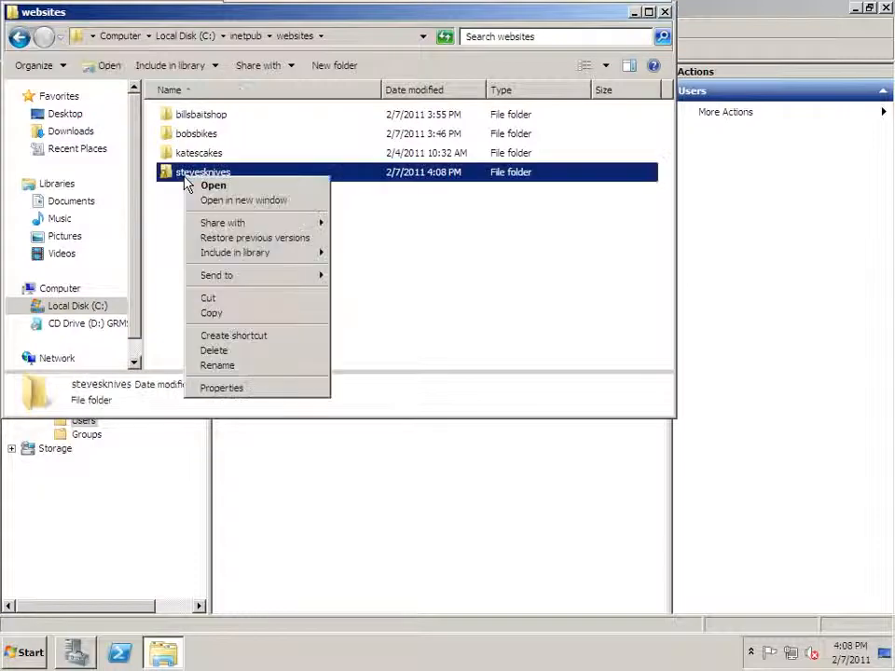
pyautogui.click(245, 391)
pyautogui.click(298, 212)
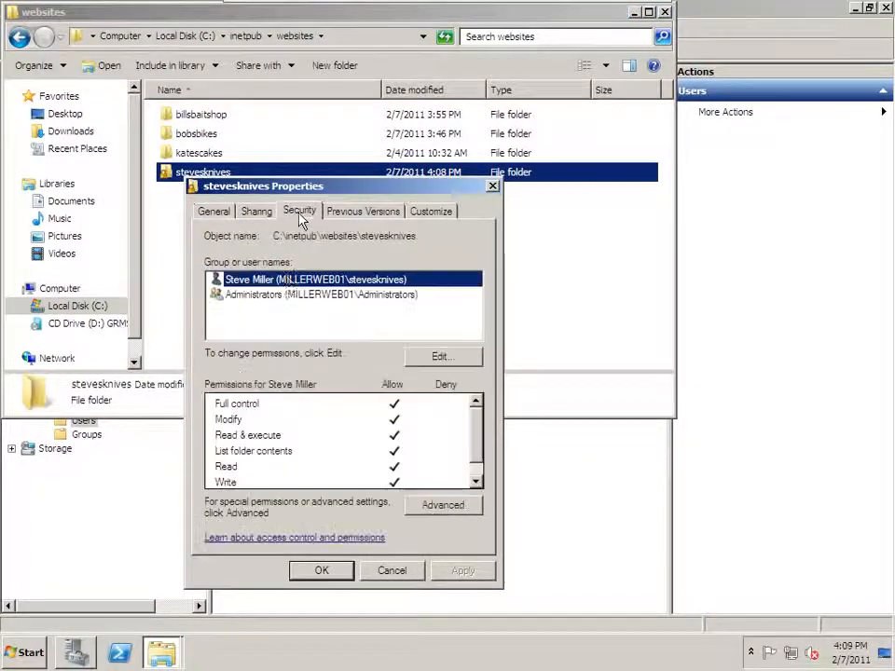
pyautogui.click(251, 296)
pyautogui.click(250, 283)
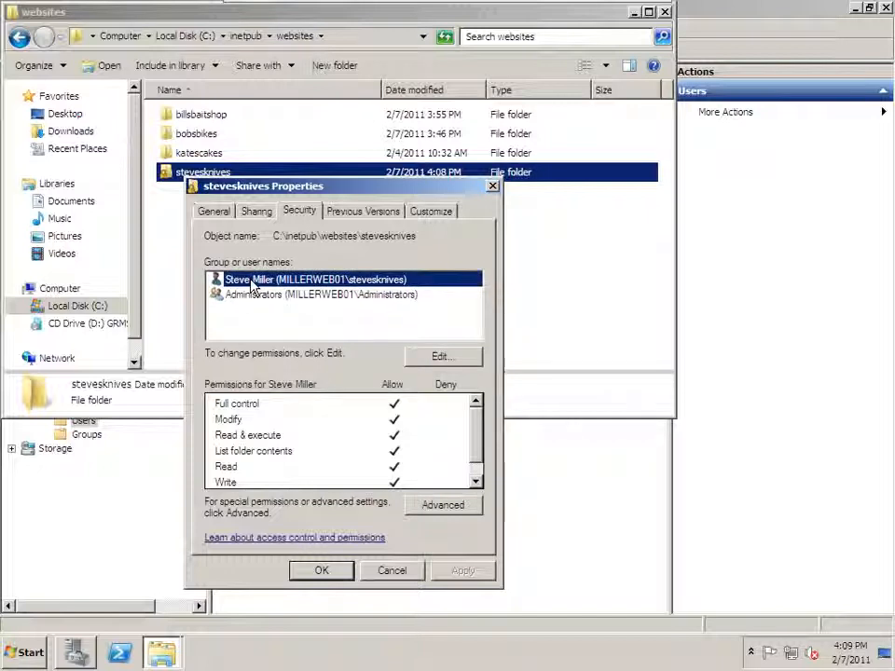
pyautogui.moveTo(308, 187); pyautogui.dragTo(409, 150)
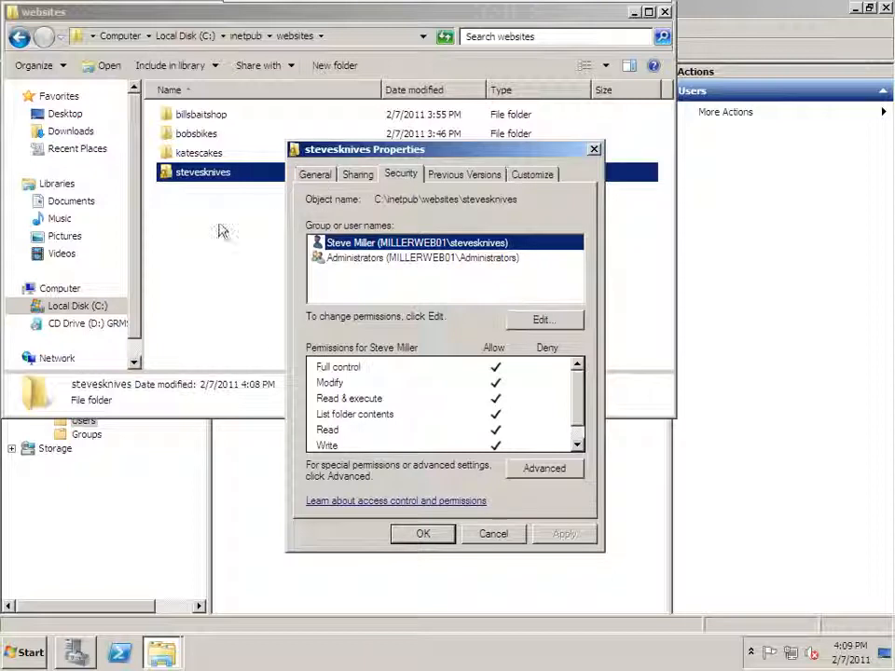
# Make the stevesknives folder include inheritable permissions from its parent and apply the advanced security change.
pyautogui.click(548, 469)
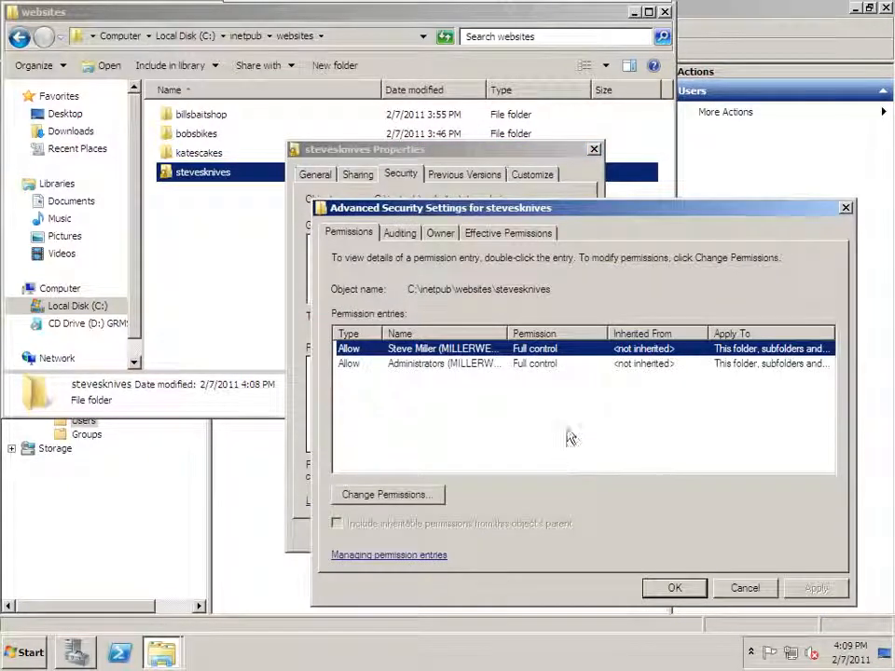
pyautogui.click(380, 497)
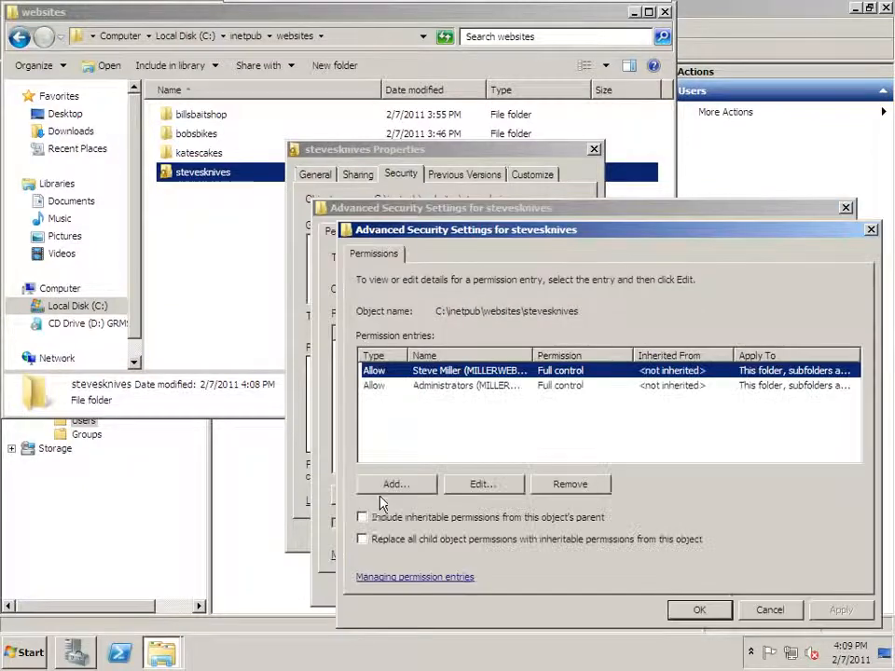
pyautogui.click(371, 518)
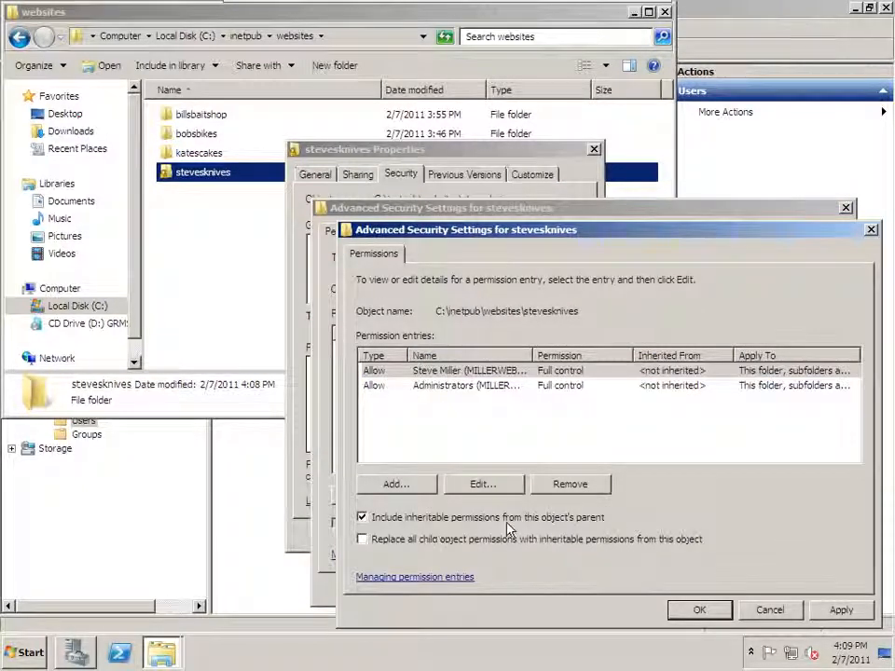
pyautogui.click(709, 613)
pyautogui.click(680, 595)
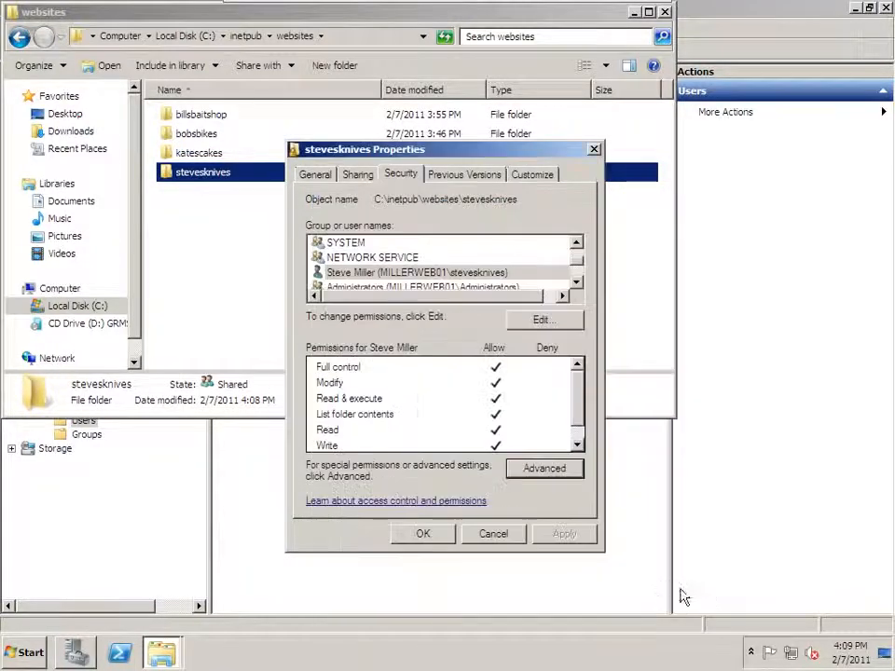
pyautogui.click(422, 533)
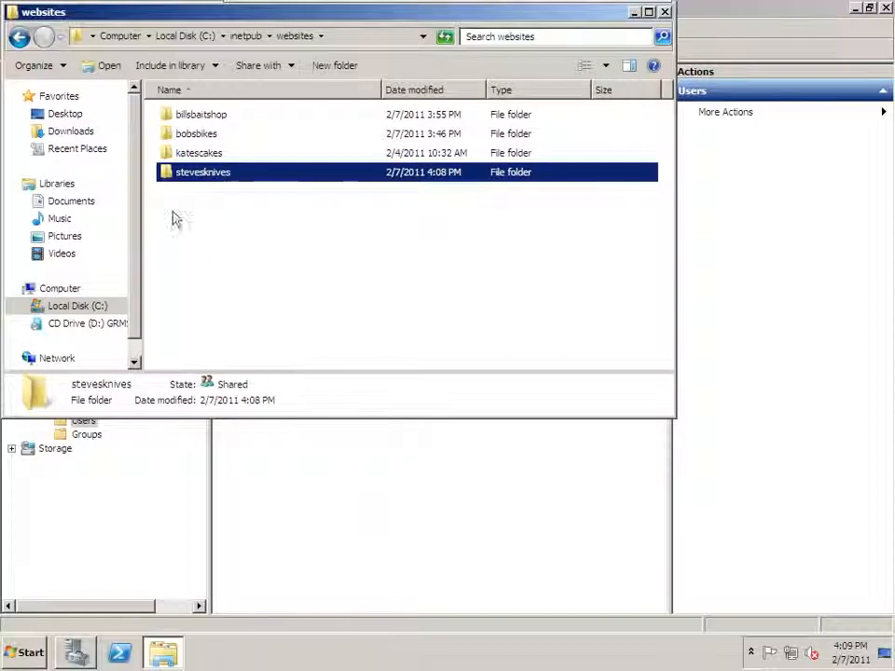
# Reopen the stevesknives folder's security properties and review the permissions of the system accounts, the site owner and Administrators.
pyautogui.rightClick(180, 175)
pyautogui.click(226, 375)
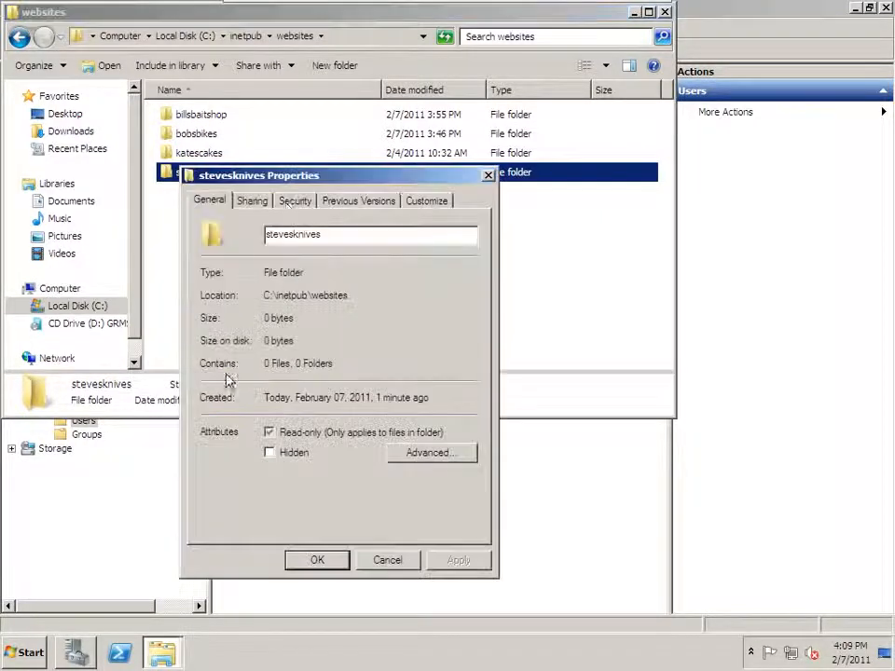
pyautogui.click(292, 201)
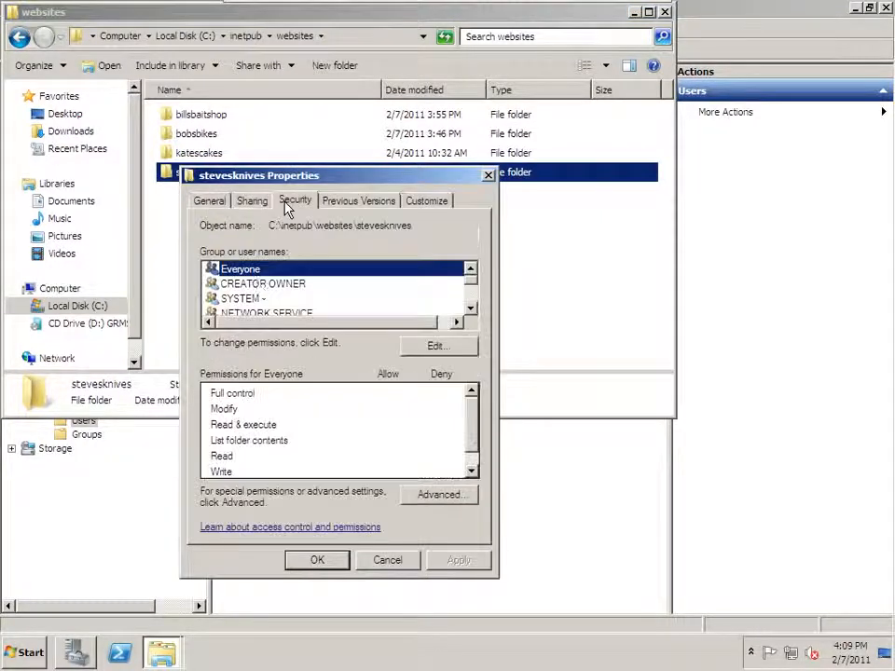
pyautogui.click(261, 285)
pyautogui.click(258, 298)
pyautogui.click(268, 314)
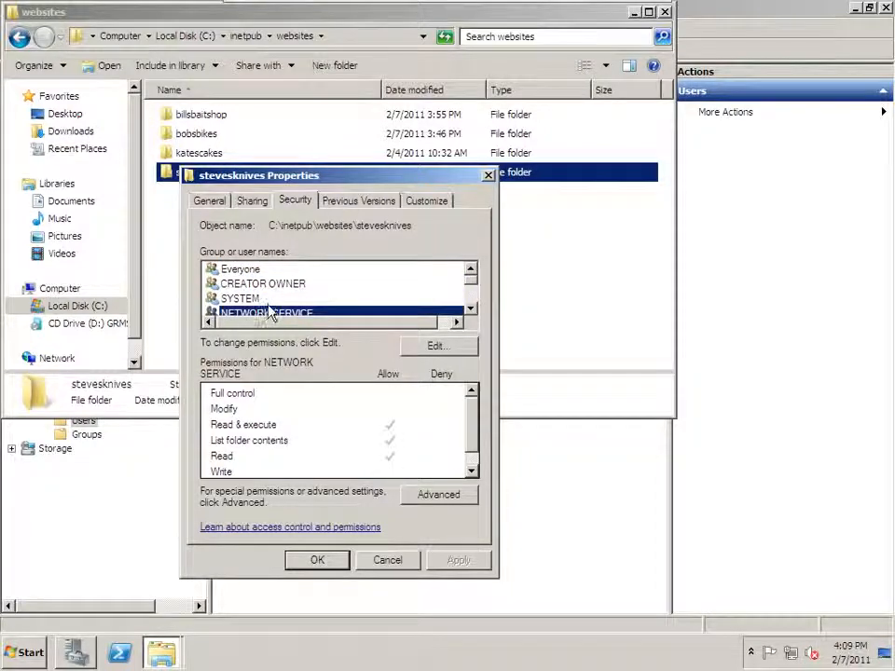
pyautogui.scroll(-2, 273, 311)
pyautogui.click(265, 270)
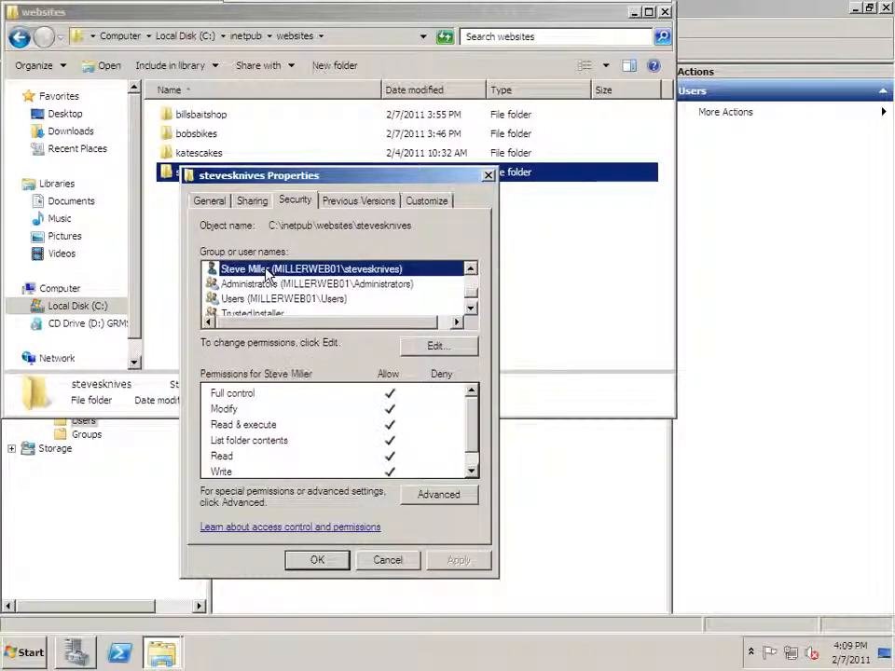
pyautogui.click(266, 284)
pyautogui.scroll(2, 264, 291)
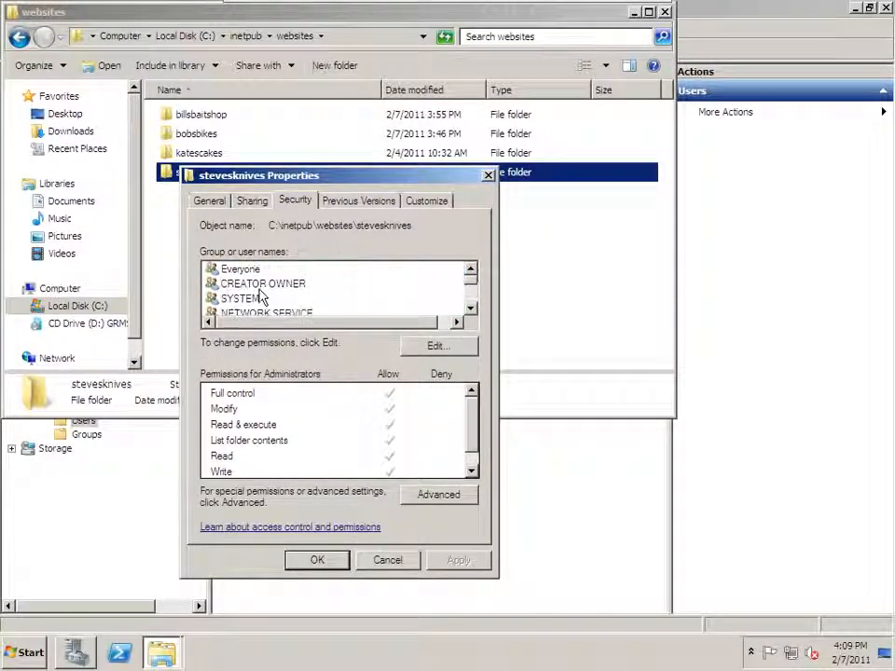
# Recheck the permissions of Everyone, CREATOR OWNER, SYSTEM and NETWORK SERVICE on the stevesknives folder and close its properties.
pyautogui.click(233, 269)
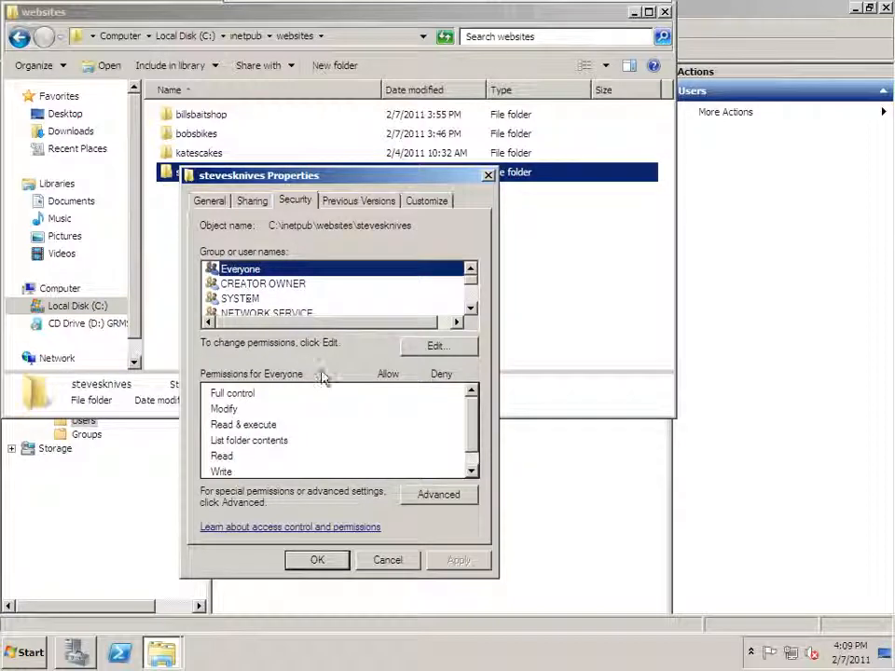
pyautogui.click(263, 285)
pyautogui.click(247, 299)
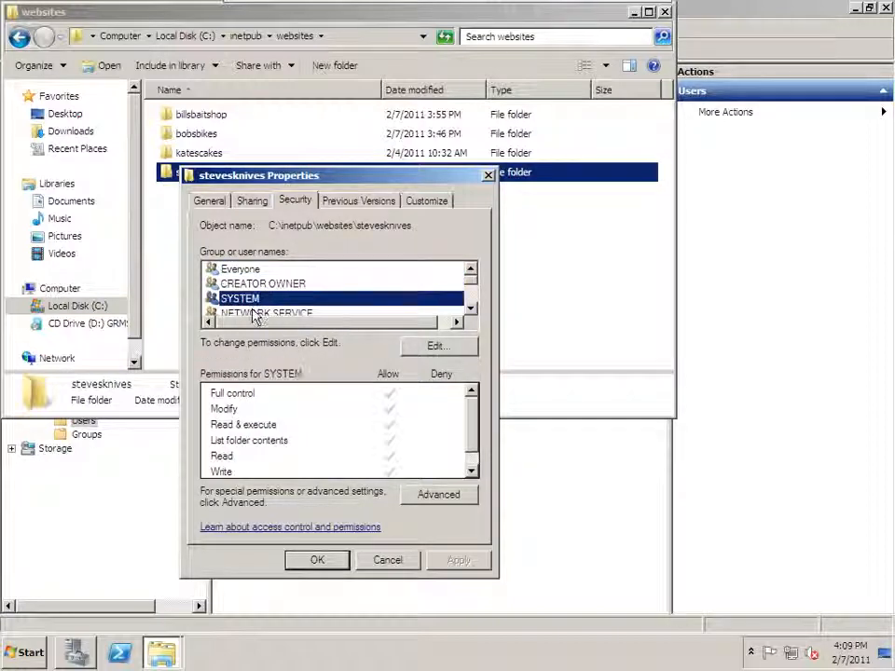
pyautogui.scroll(-1, 252, 309)
pyautogui.click(262, 285)
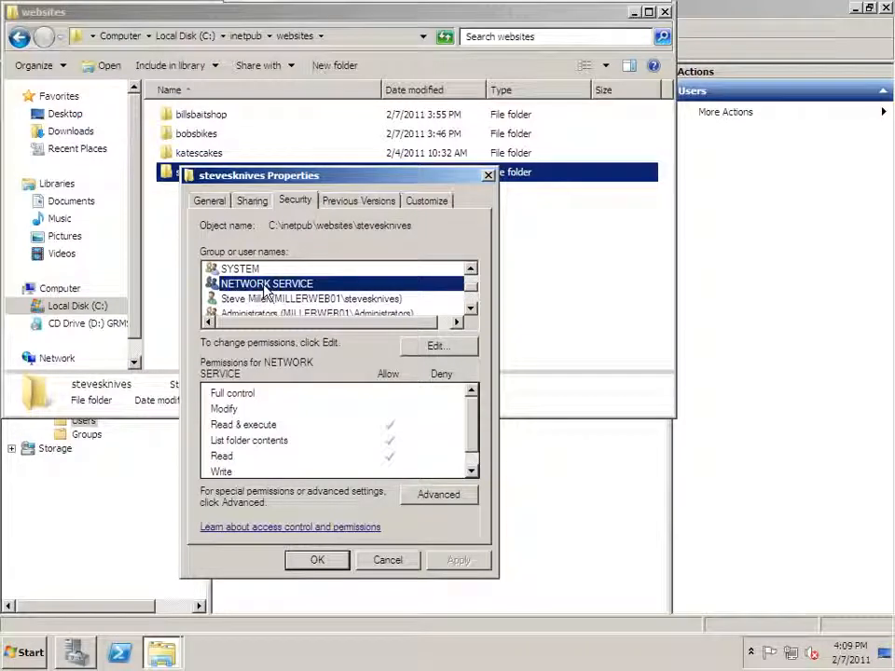
pyautogui.scroll(-2, 267, 291)
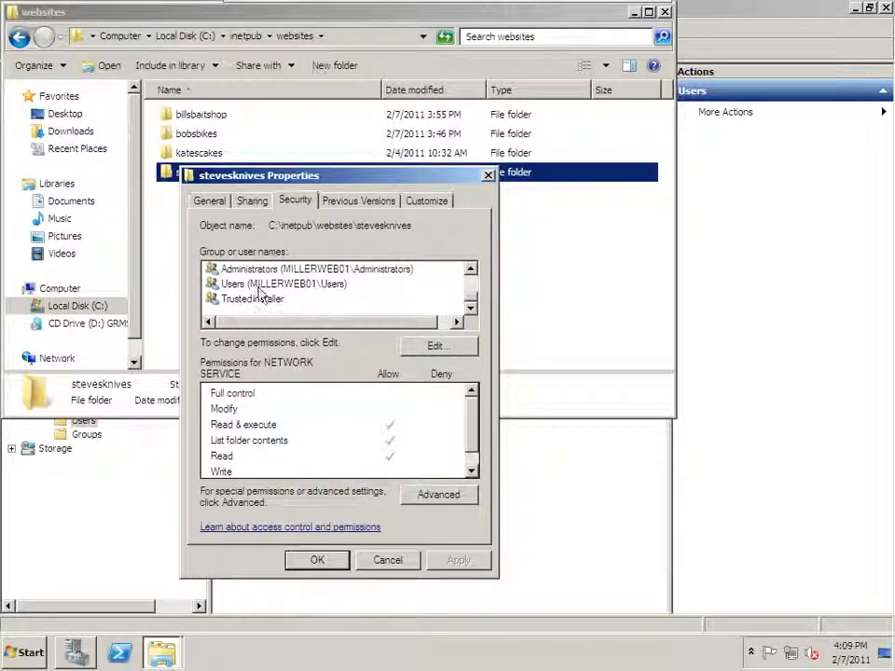
pyautogui.click(319, 561)
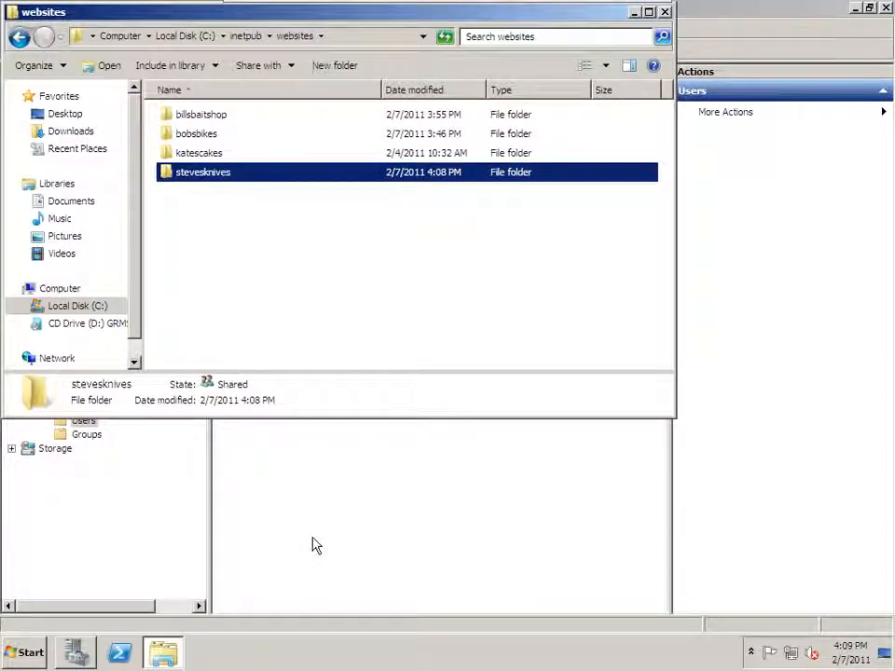
# Return to Server Manager and start a new host (A) record named stevesknives in the miller.local forward lookup zone.
pyautogui.click(632, 12)
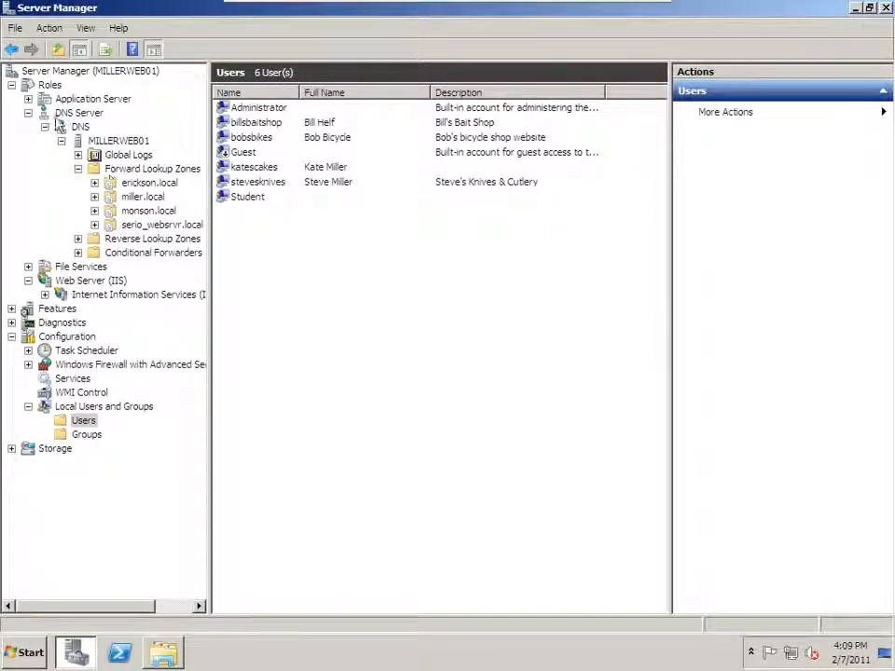
pyautogui.click(138, 197)
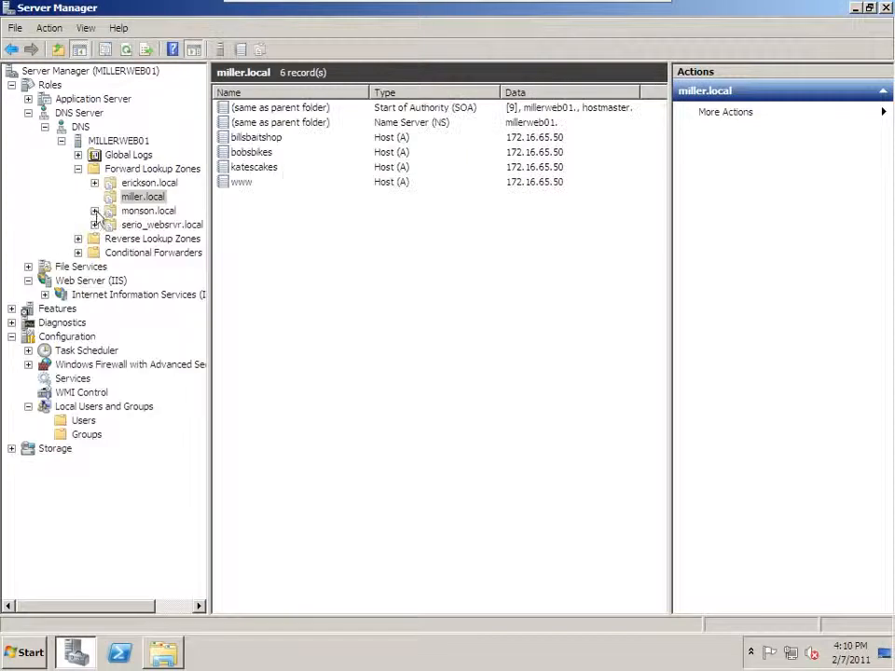
pyautogui.click(135, 196)
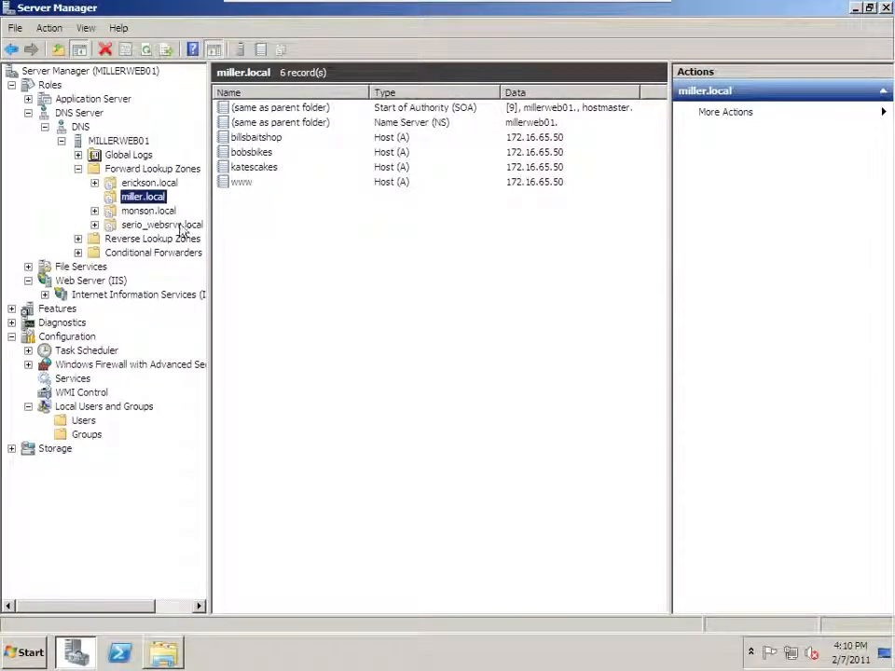
pyautogui.rightClick(343, 239)
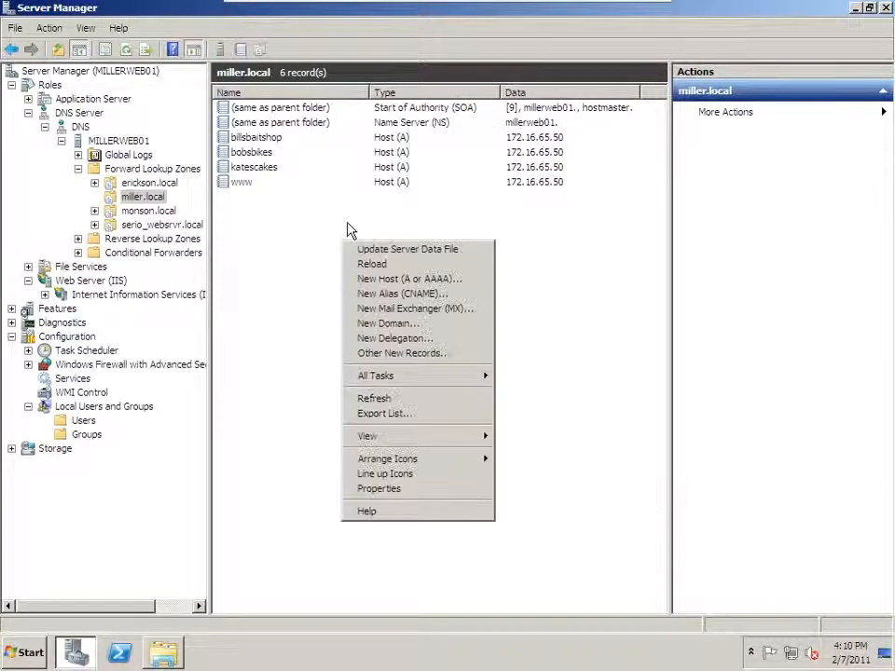
pyautogui.click(370, 279)
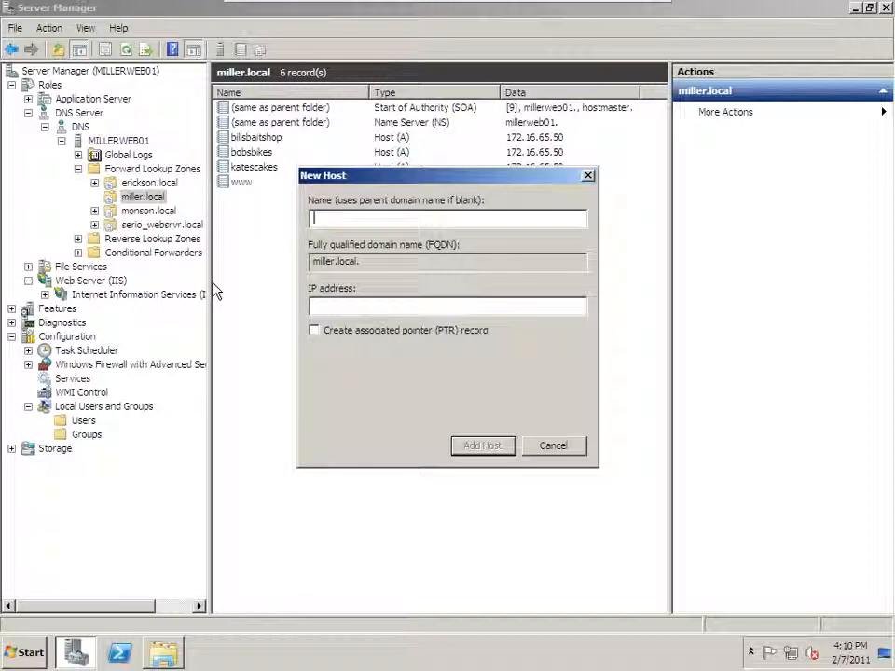
pyautogui.write('stevesknives')
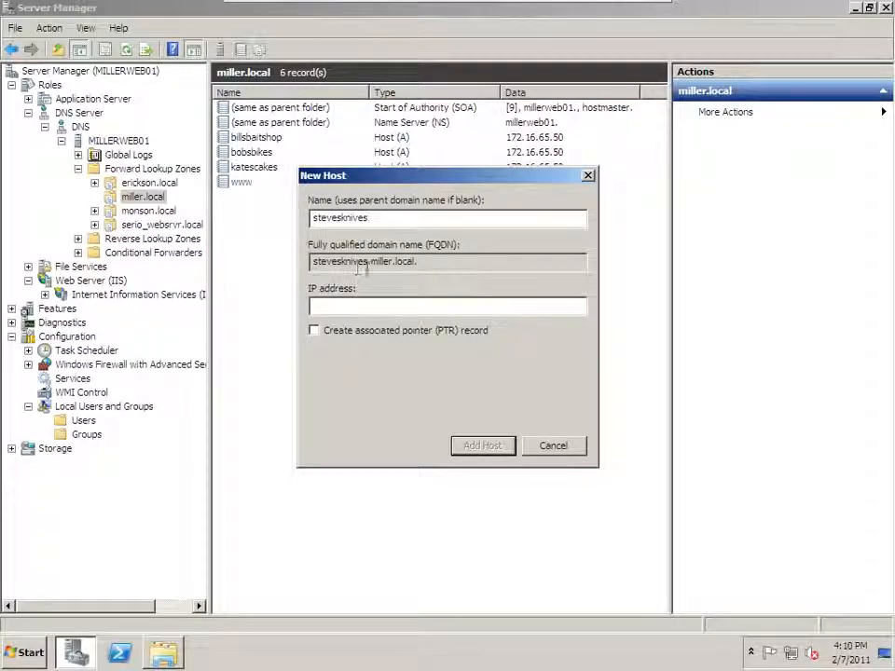
pyautogui.moveTo(370, 261); pyautogui.dragTo(417, 261)
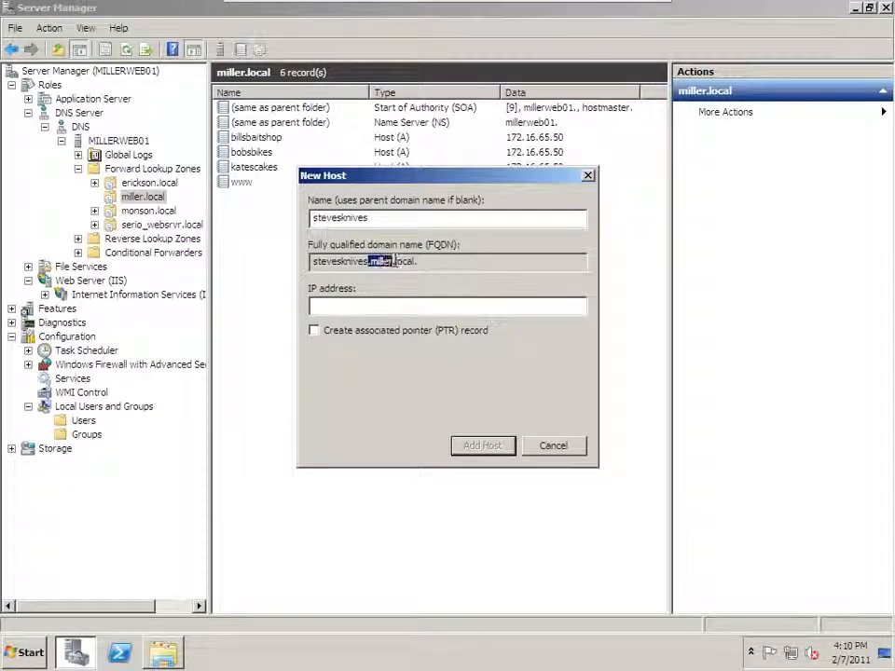
# Give the new host record the IP address 172.16.65.50, add it to the zone and dismiss the Windows activation notice.
pyautogui.moveTo(441, 178); pyautogui.dragTo(440, 242)
pyautogui.click(361, 371)
pyautogui.write('172.165')
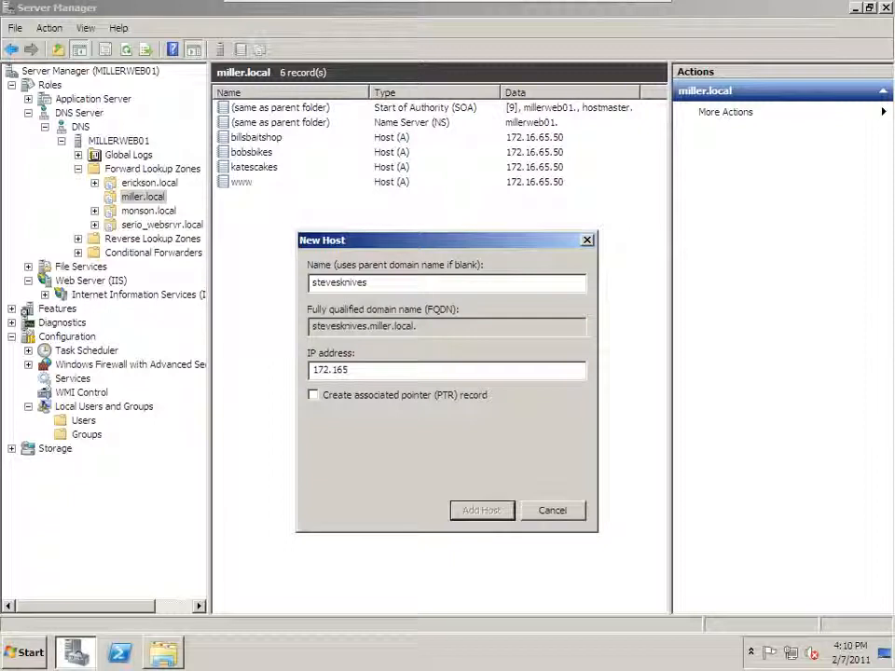
pyautogui.write('5.50')
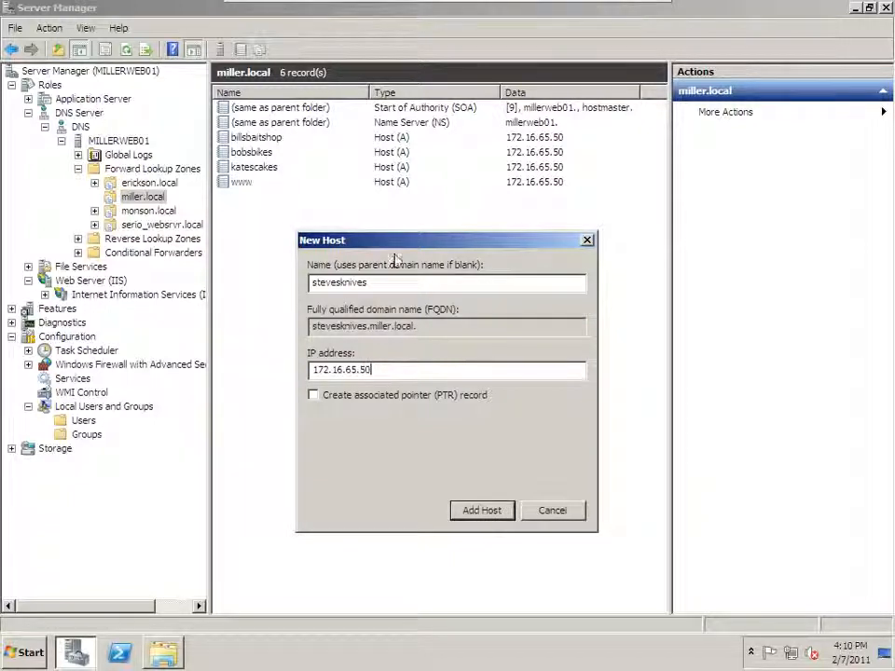
pyautogui.click(484, 511)
pyautogui.click(571, 377)
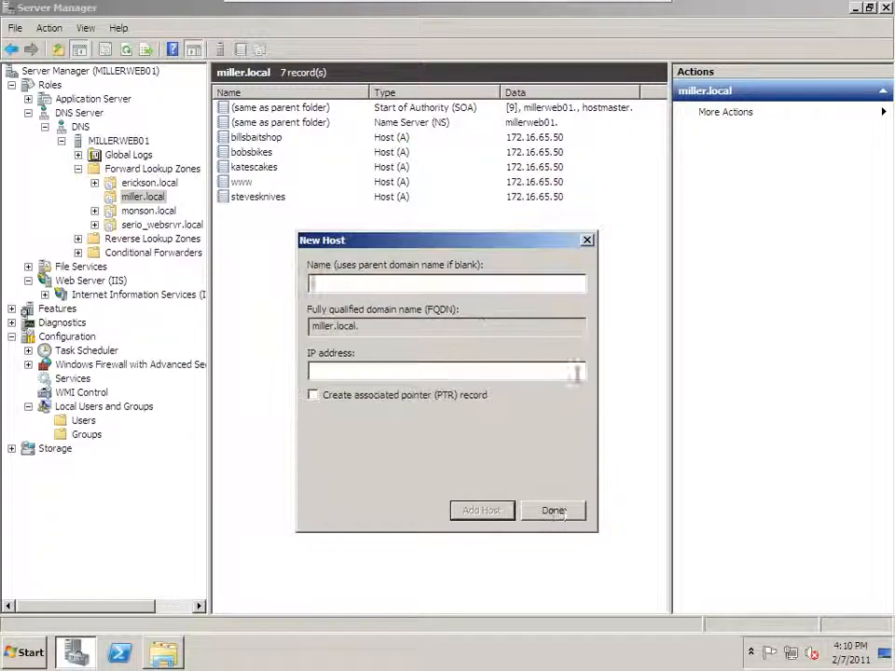
pyautogui.click(566, 513)
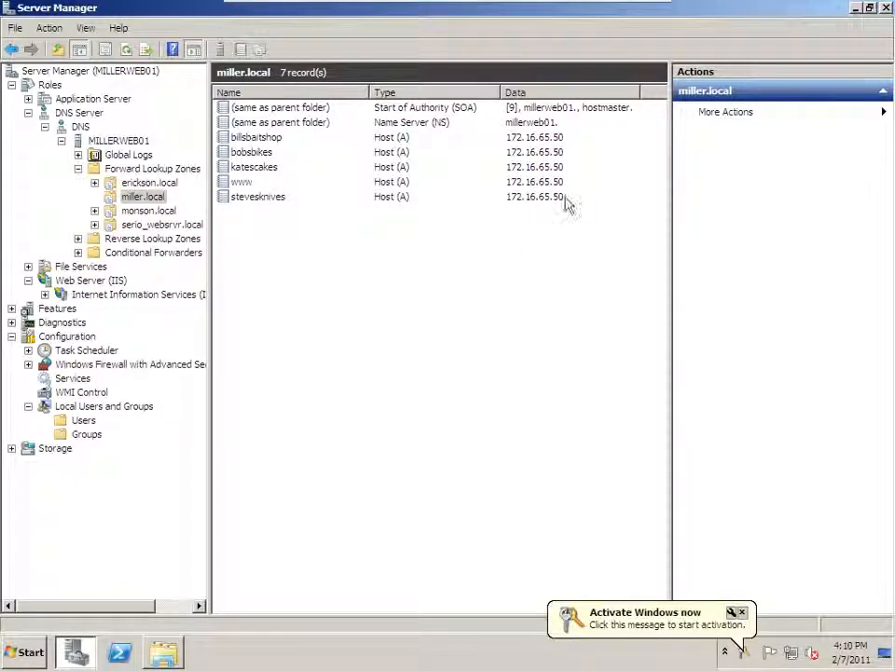
pyautogui.click(743, 613)
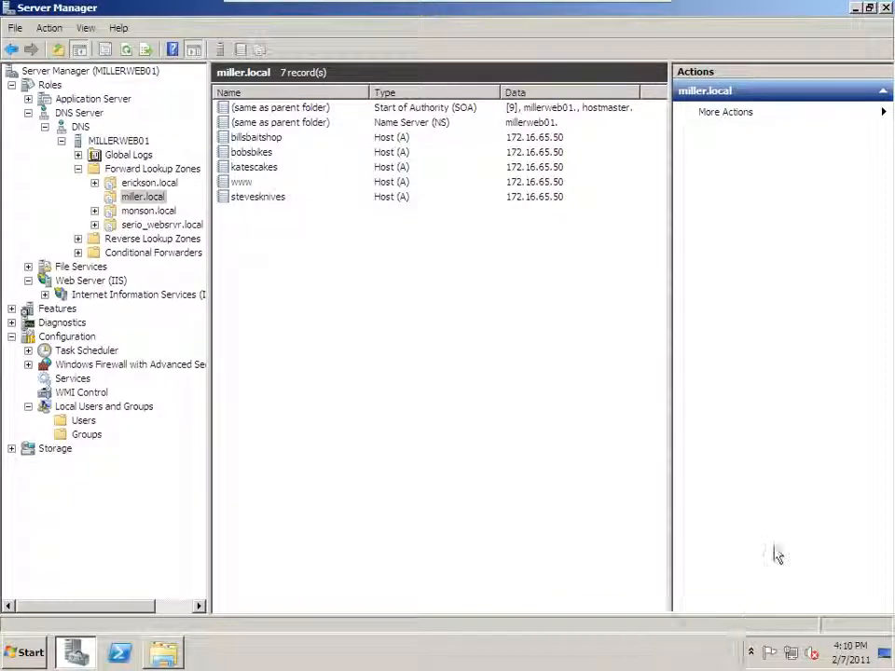
# Open IIS Manager and examine the billsbaitshop site's basic settings and http binding without changing them.
pyautogui.click(140, 297)
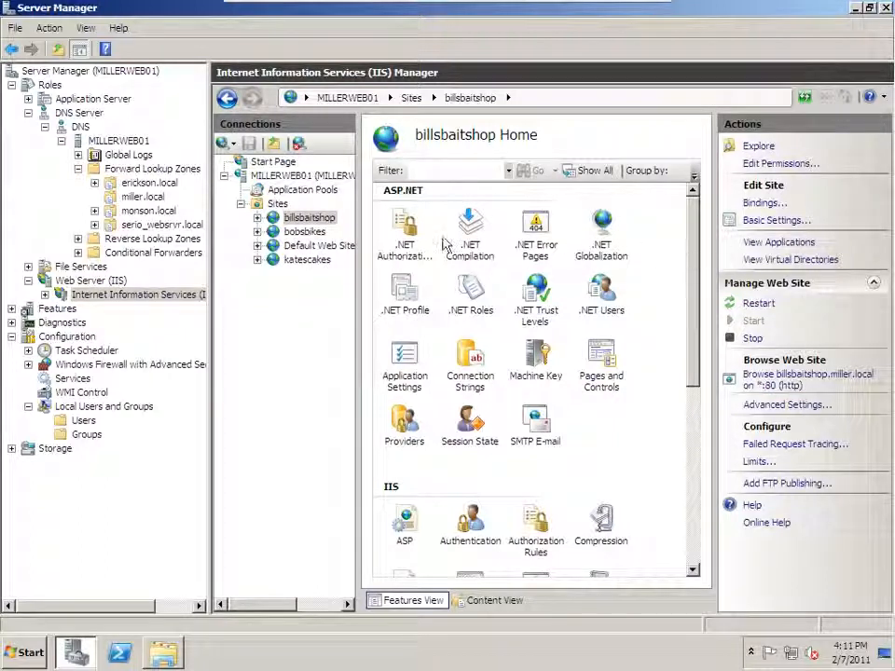
pyautogui.click(764, 221)
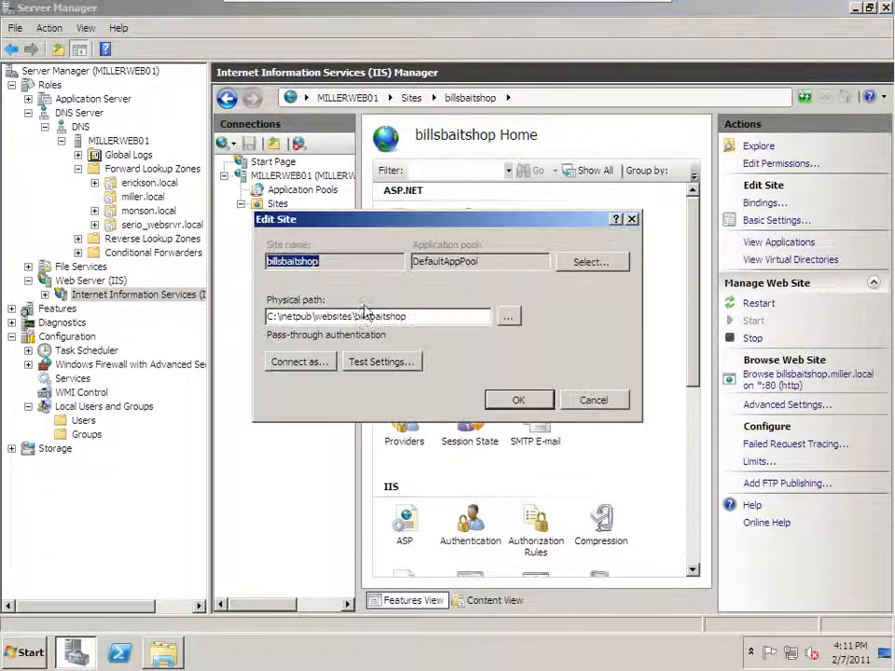
pyautogui.click(603, 402)
pyautogui.click(762, 204)
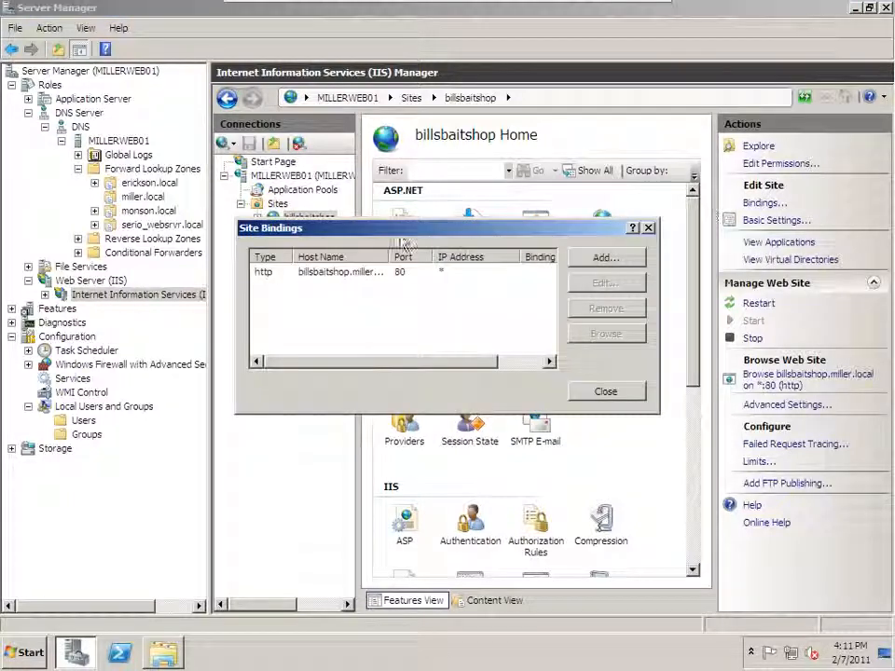
pyautogui.click(361, 272)
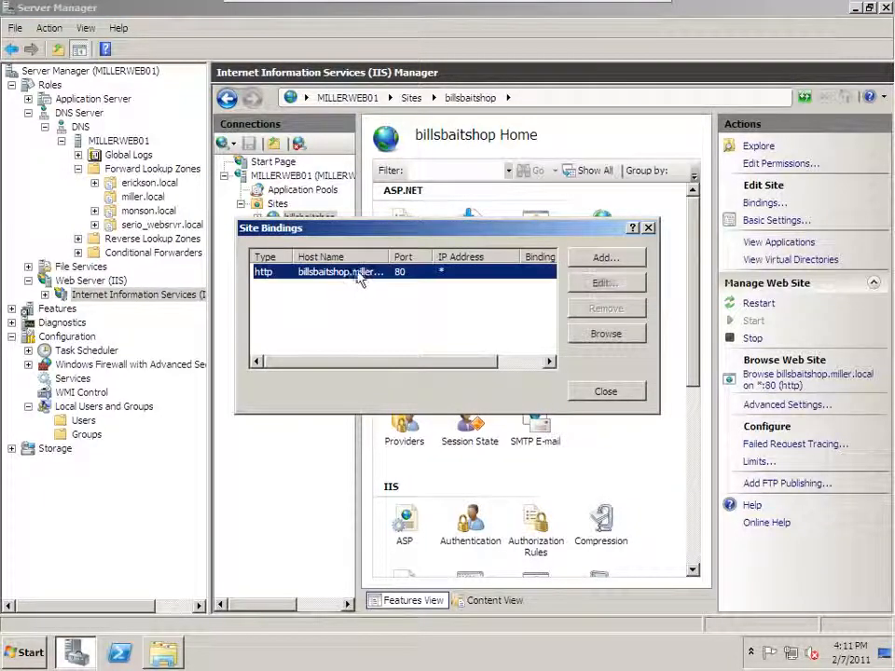
pyautogui.click(601, 284)
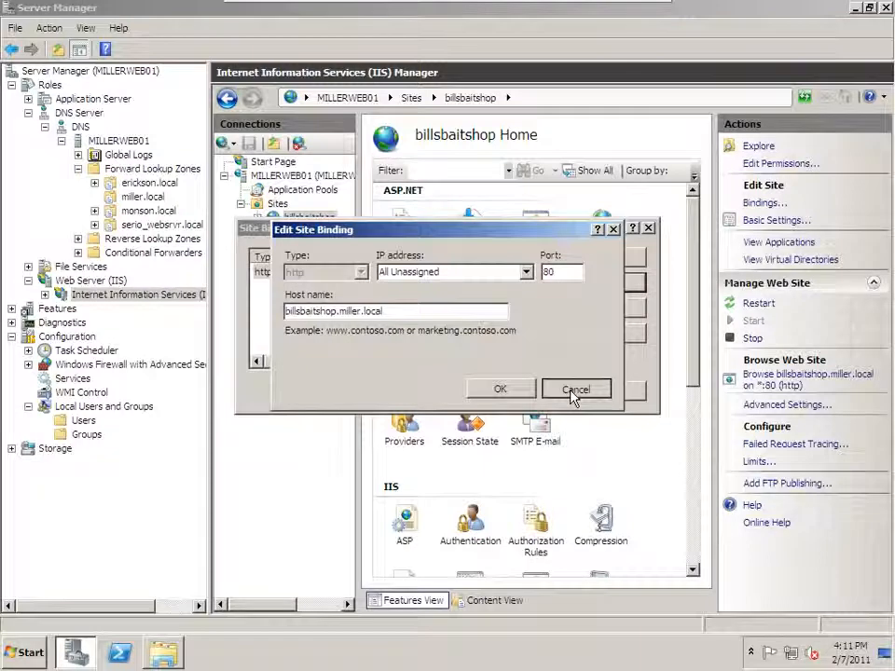
pyautogui.click(574, 394)
pyautogui.click(578, 395)
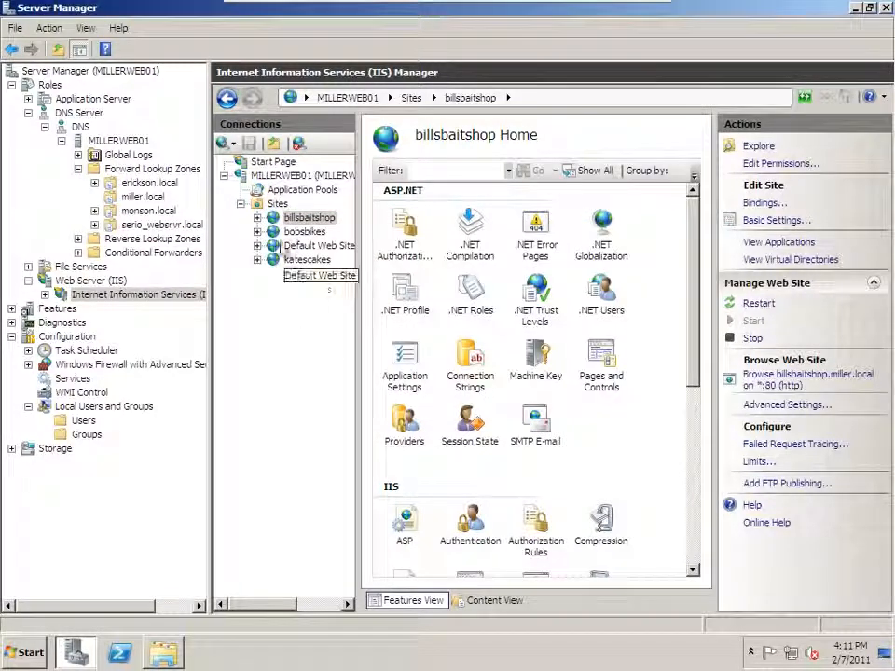
# Start adding a new web site named stevesknives under Sites and assign it to the DefaultAppPool application pool.
pyautogui.click(260, 205)
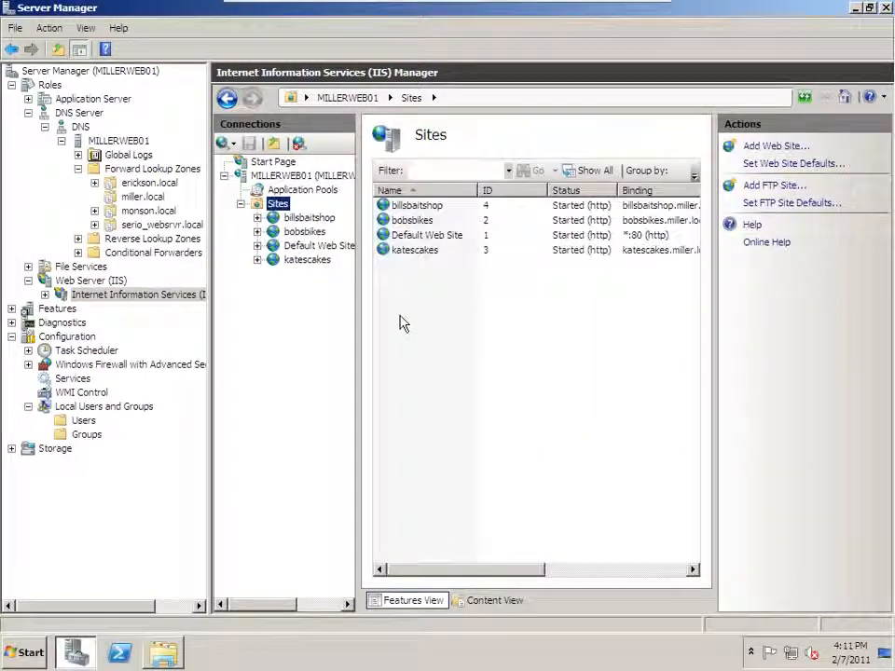
pyautogui.rightClick(279, 207)
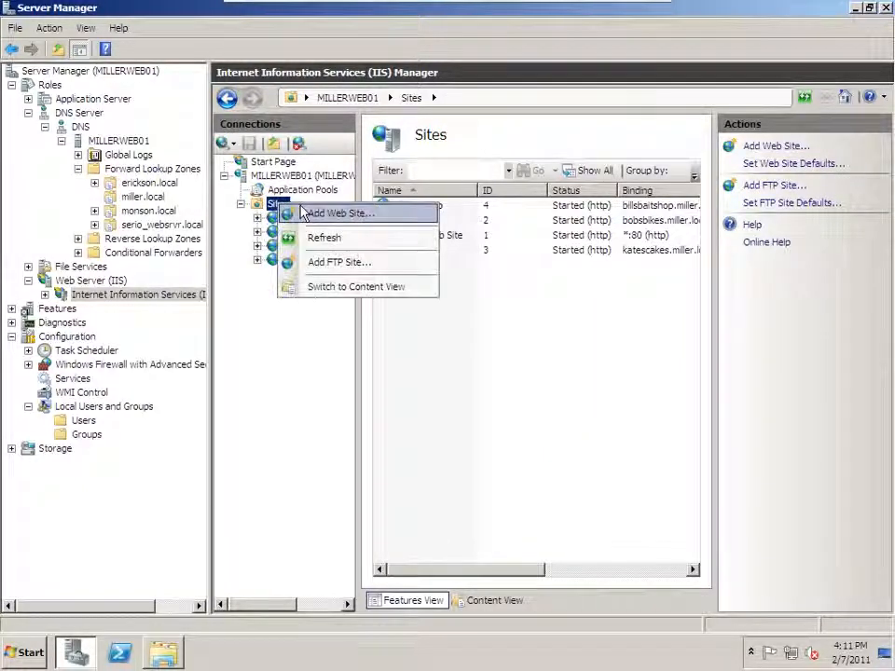
pyautogui.click(337, 215)
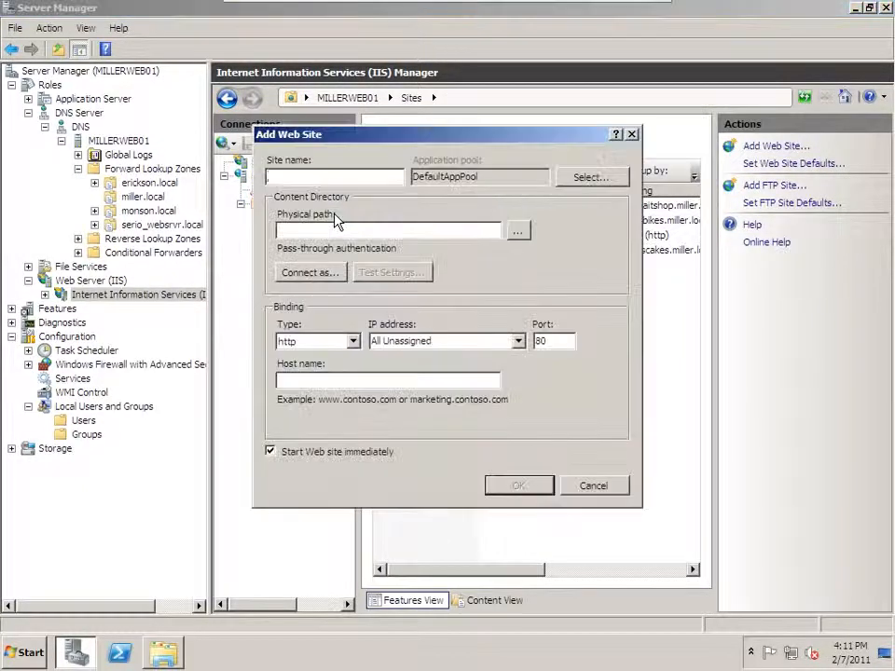
pyautogui.write('s')
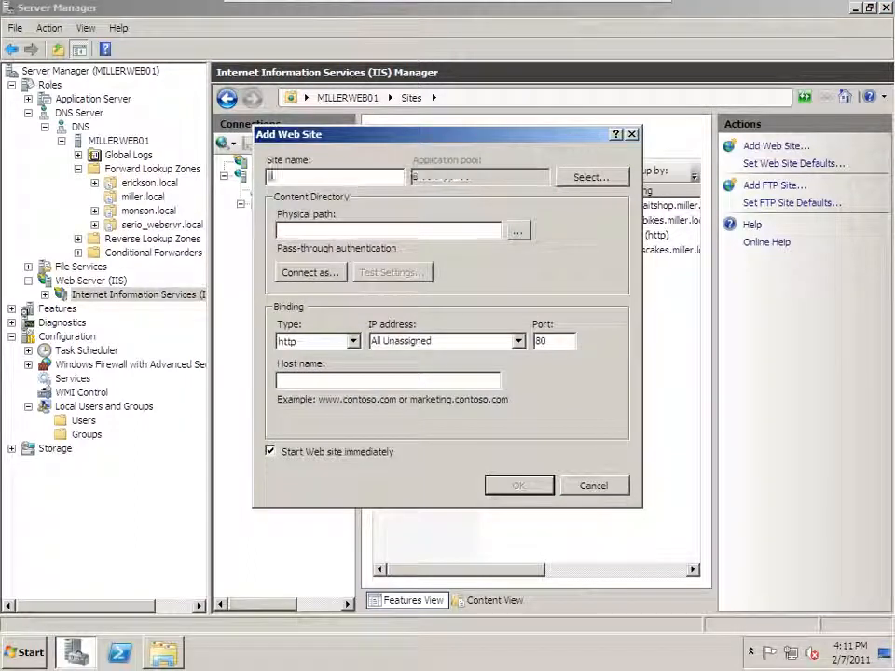
pyautogui.write('tevesknives')
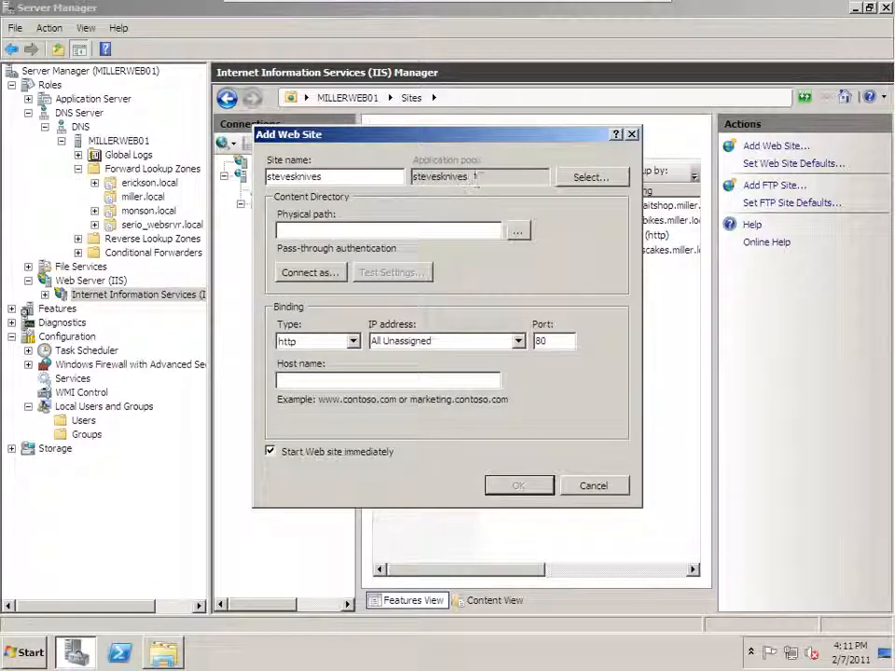
pyautogui.click(589, 182)
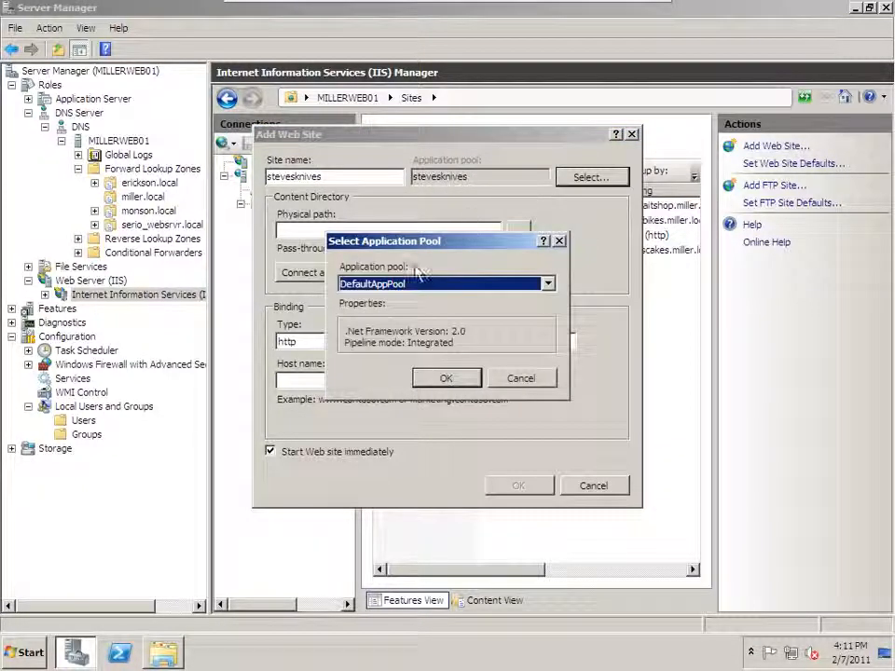
pyautogui.click(446, 379)
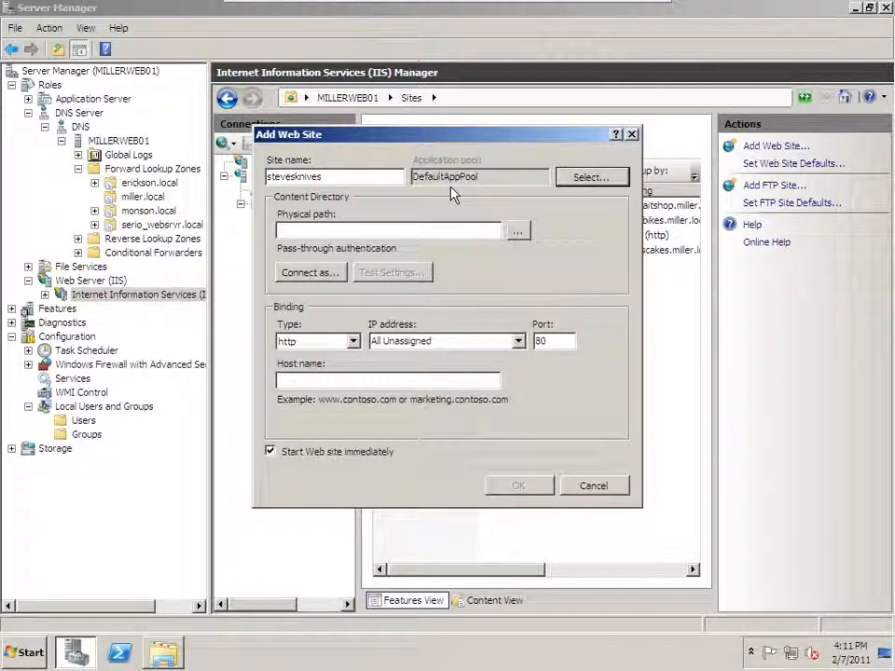
# Set the new site's physical path to C:\inetpub\websites\stevesknives and keep application user (pass-through authentication) as the path credentials.
pyautogui.click(518, 233)
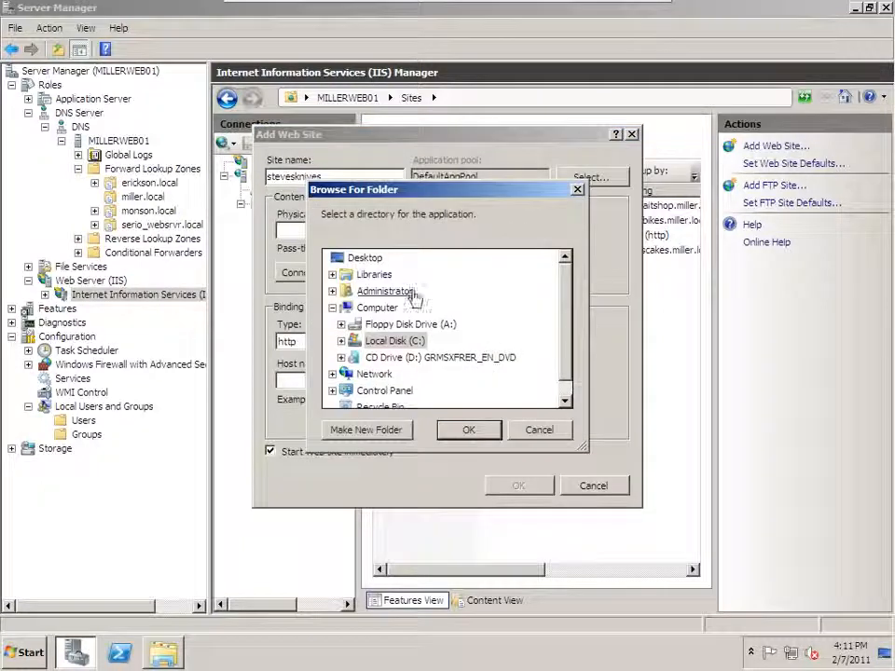
pyautogui.doubleClick(353, 343)
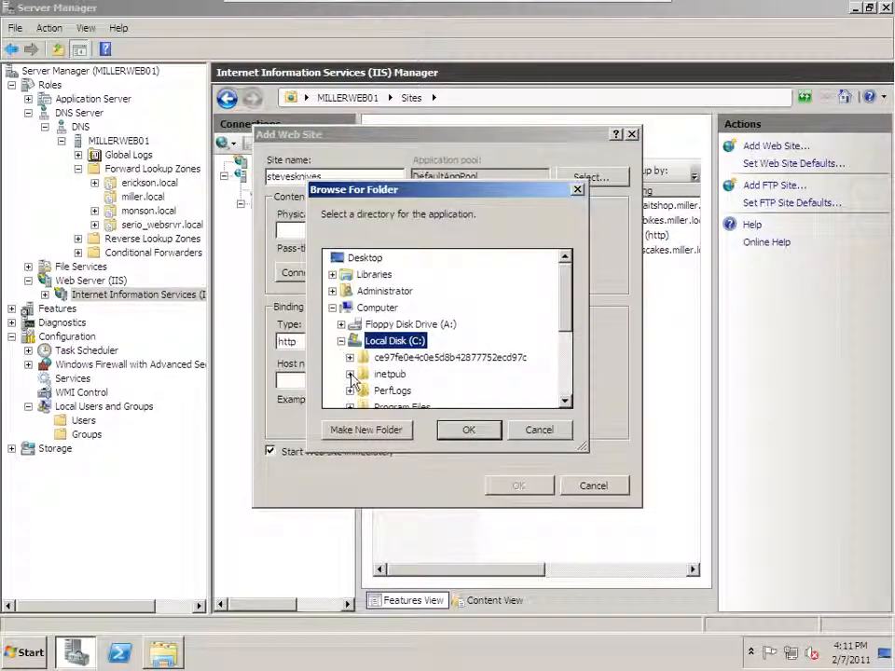
pyautogui.click(350, 374)
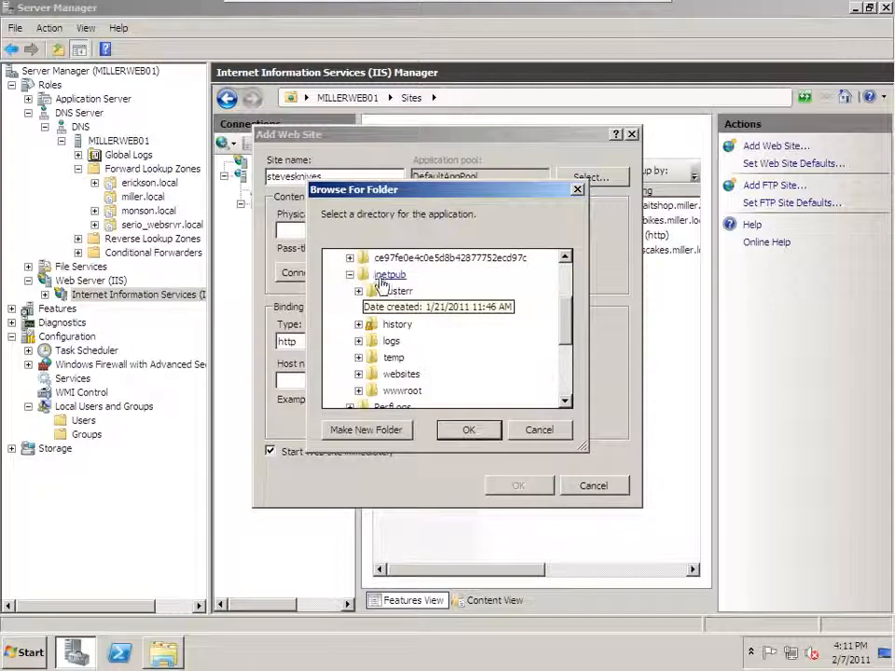
pyautogui.click(359, 375)
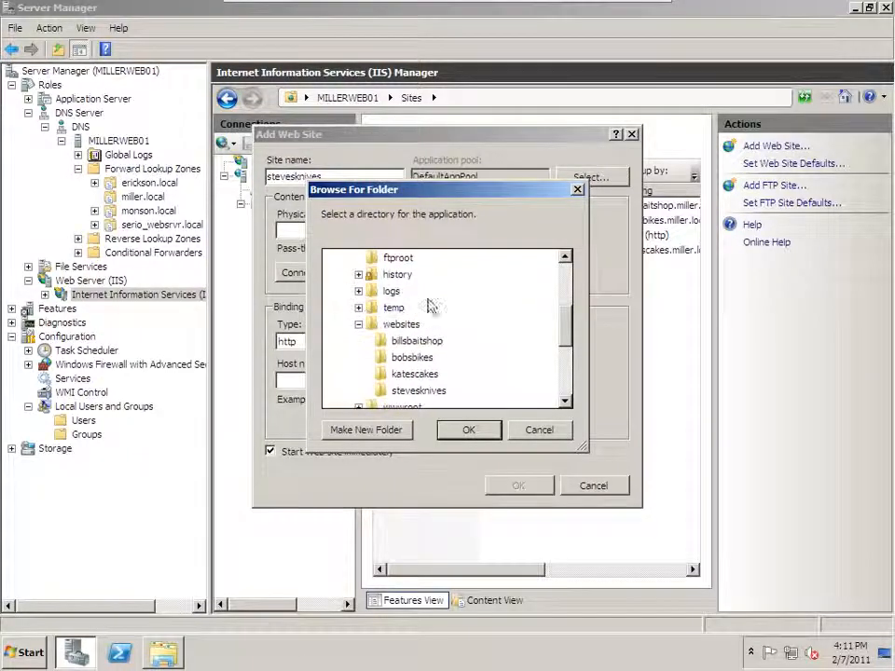
pyautogui.click(399, 391)
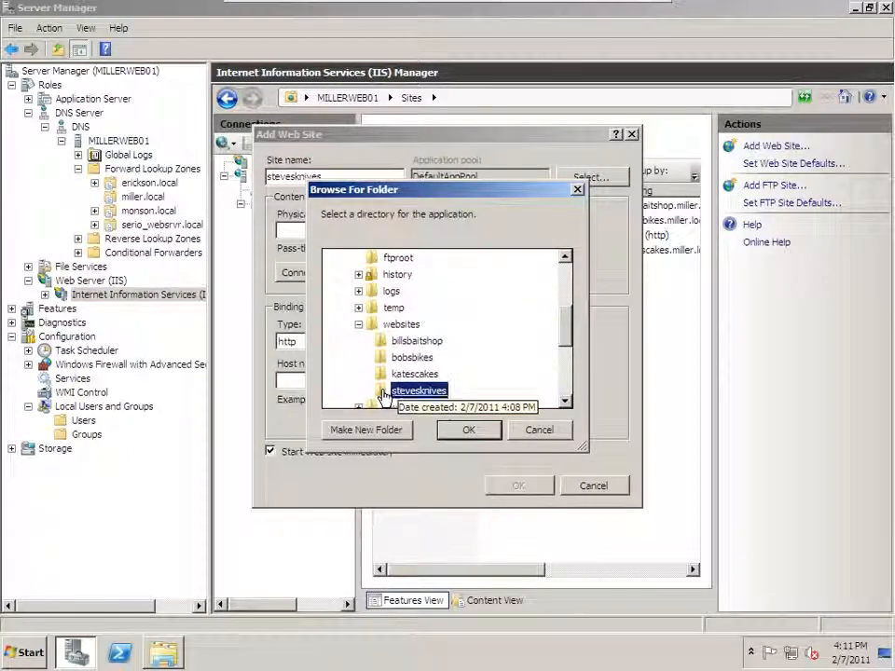
pyautogui.click(476, 431)
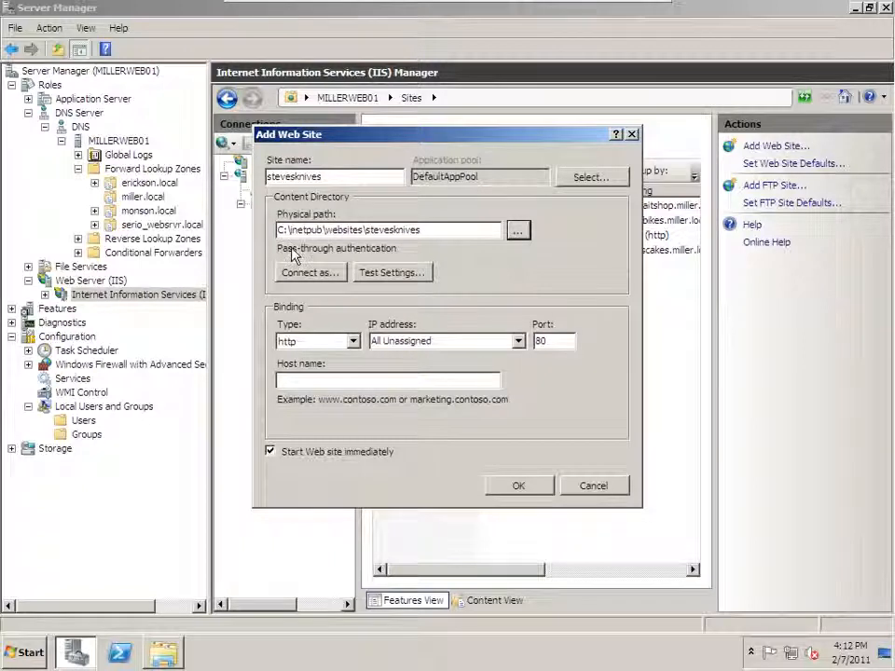
pyautogui.click(309, 276)
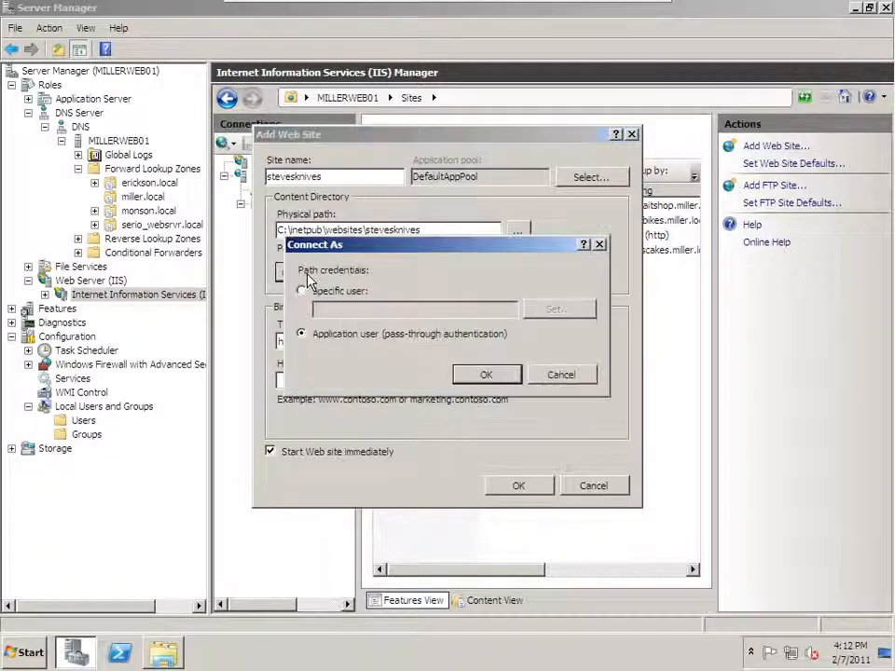
pyautogui.click(486, 376)
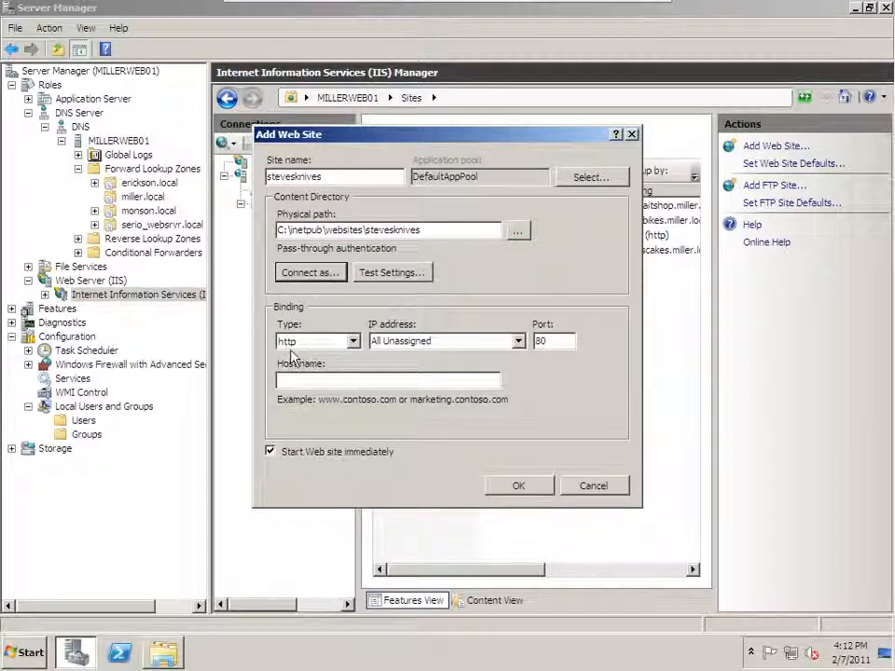
# Bind the site to http on all unassigned IP addresses, port 80, with host name stevesknives.miller.local, and create it.
pyautogui.click(518, 341)
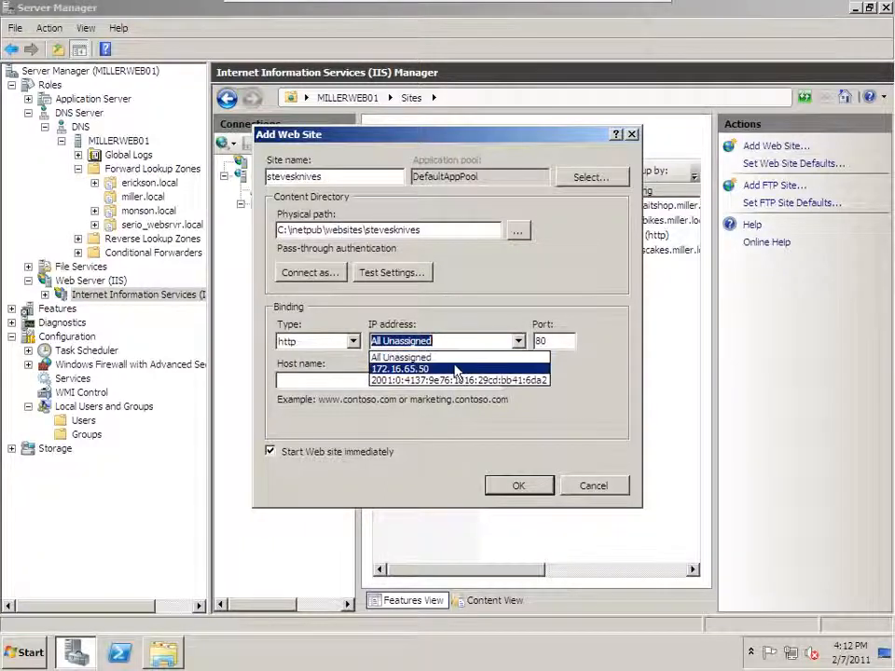
pyautogui.click(425, 359)
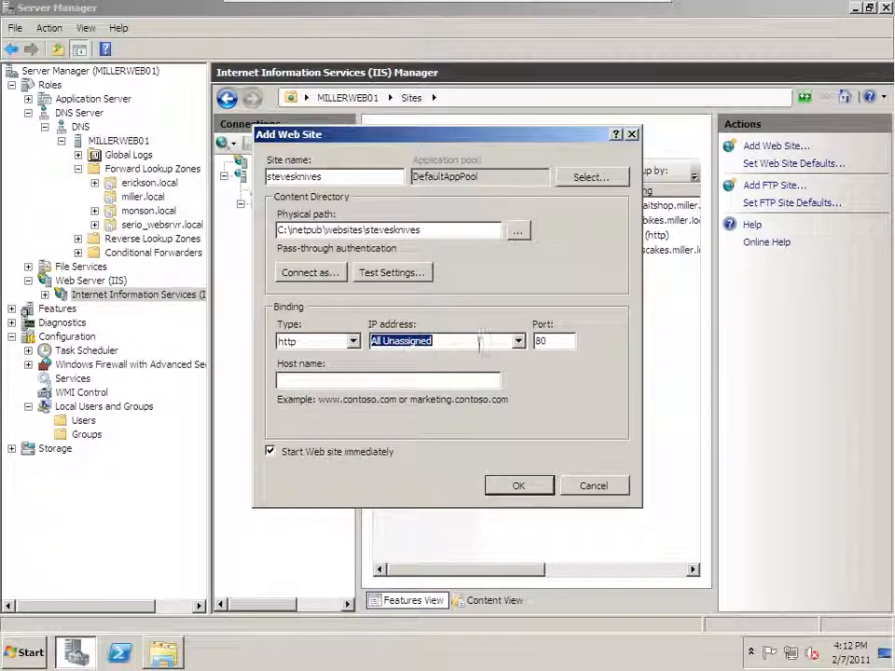
pyautogui.click(550, 341)
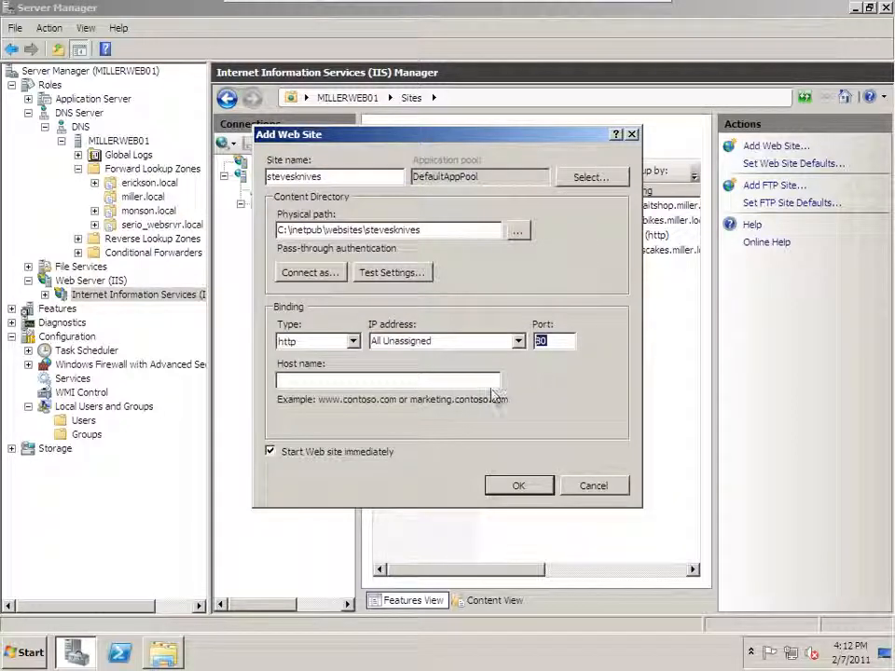
pyautogui.click(469, 381)
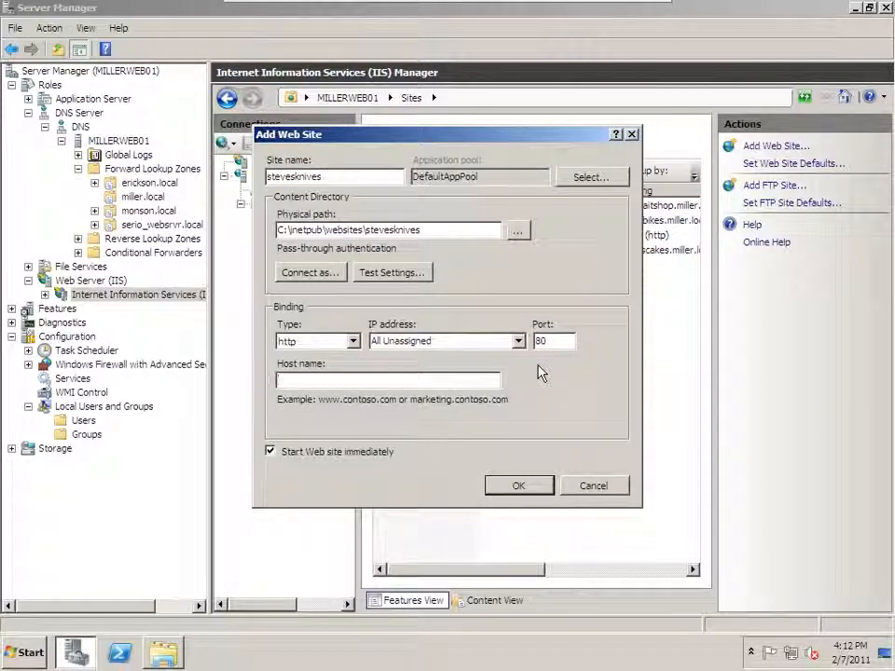
pyautogui.write('tevesknives.miller.local')
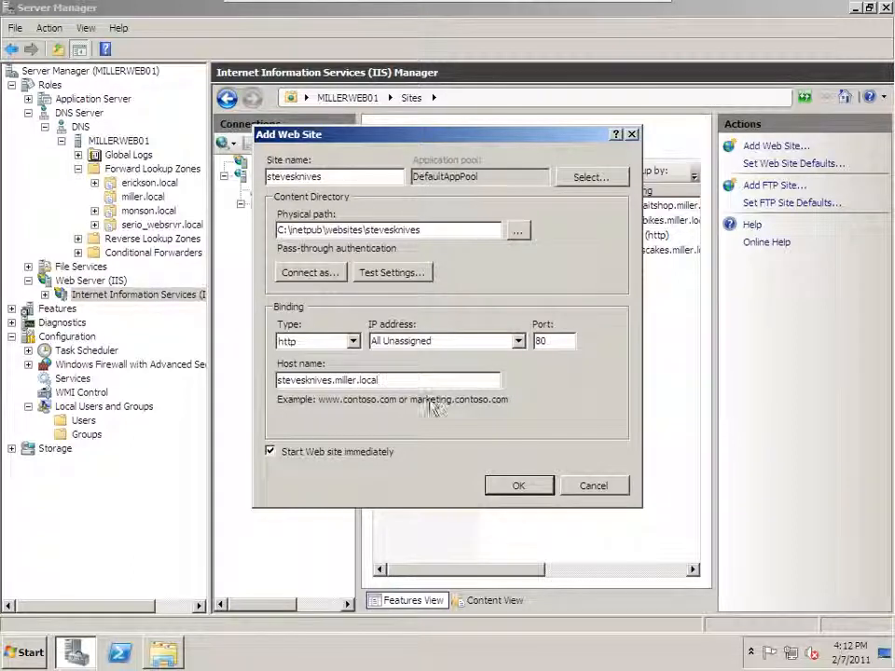
pyautogui.click(535, 488)
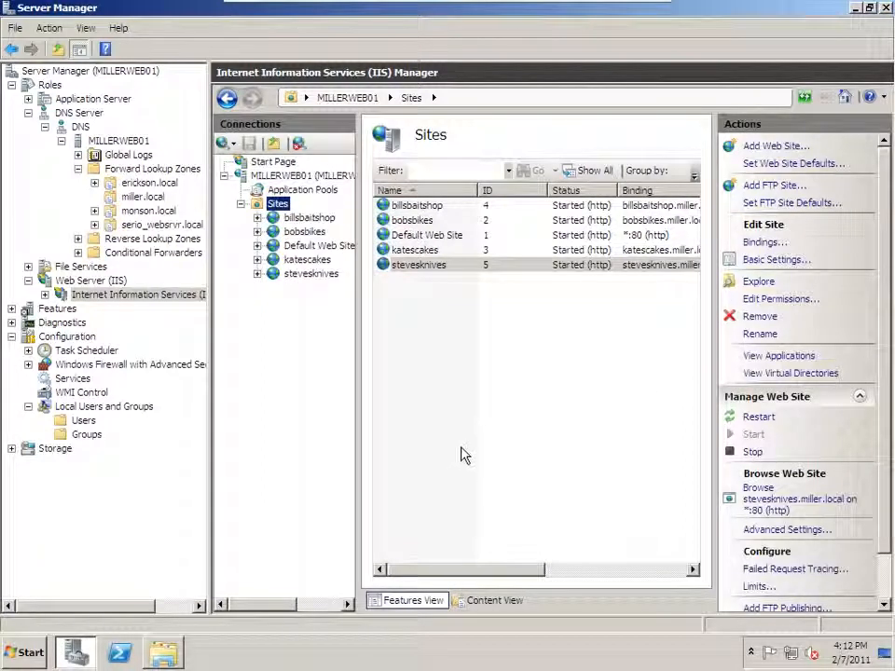
# Explore the stevesknives site's folder and create an empty text document there named default.htm, accepting the extension change.
pyautogui.click(755, 281)
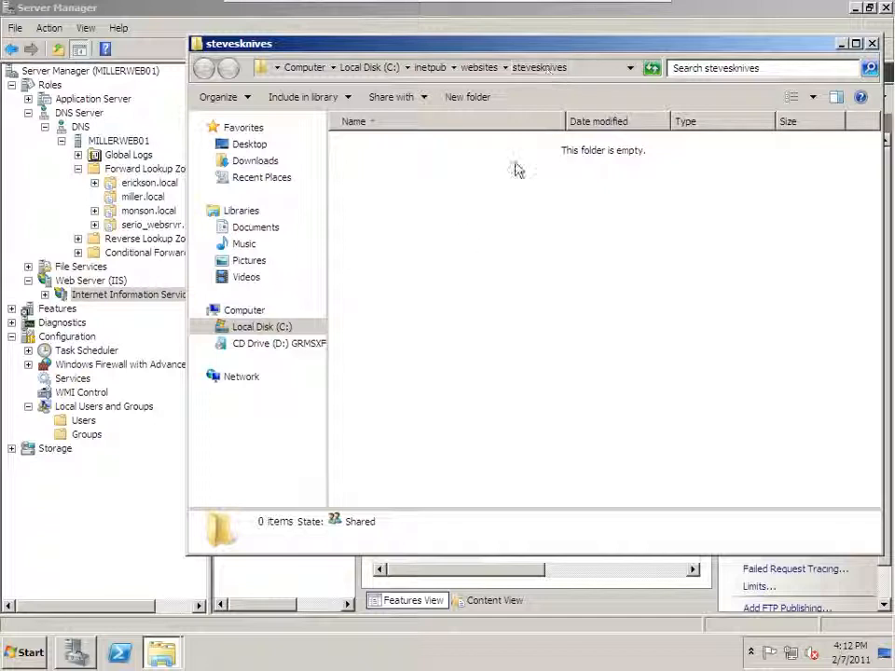
pyautogui.rightClick(425, 224)
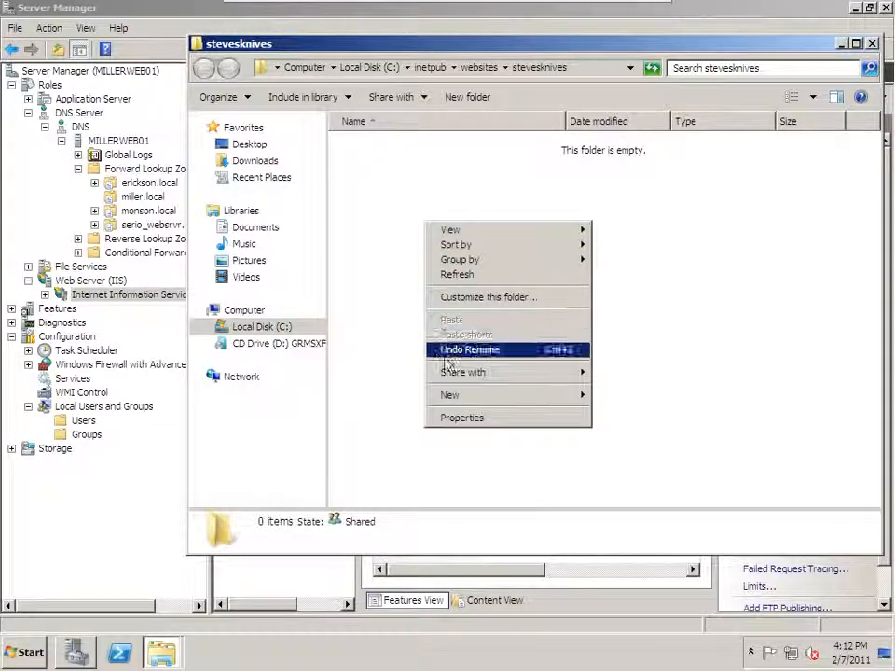
pyautogui.moveTo(451, 397)
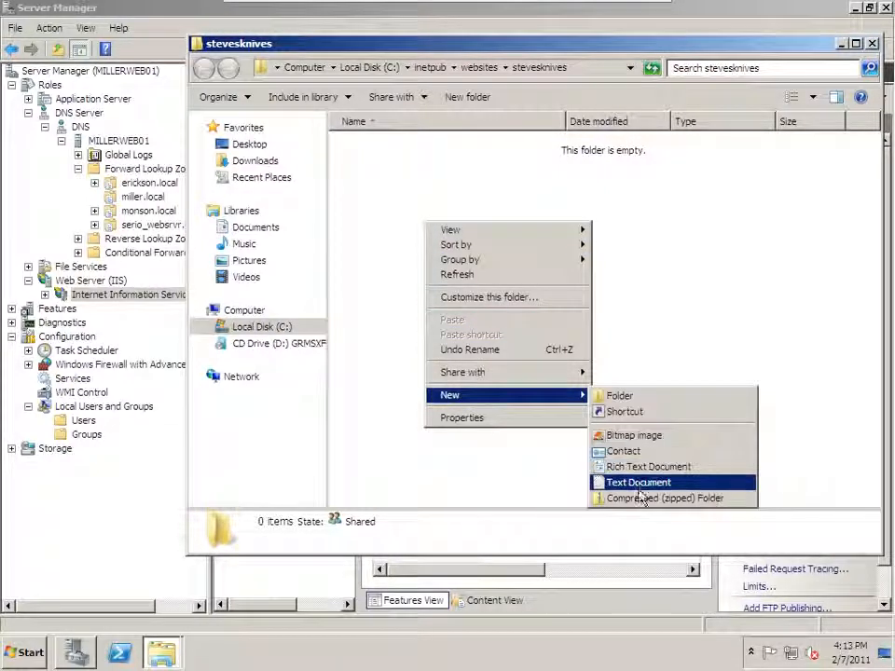
pyautogui.click(597, 482)
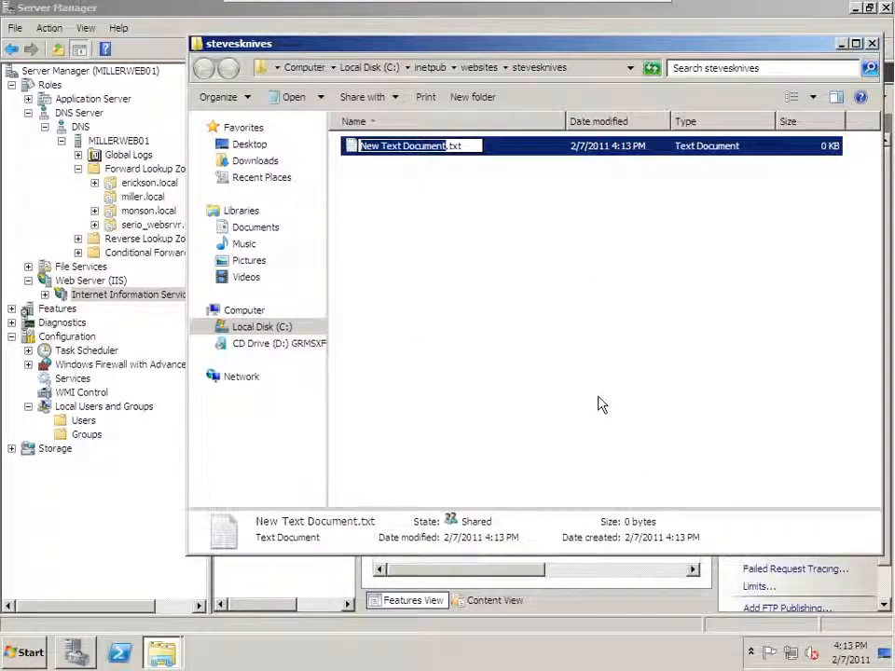
pyautogui.write('default.txtx')
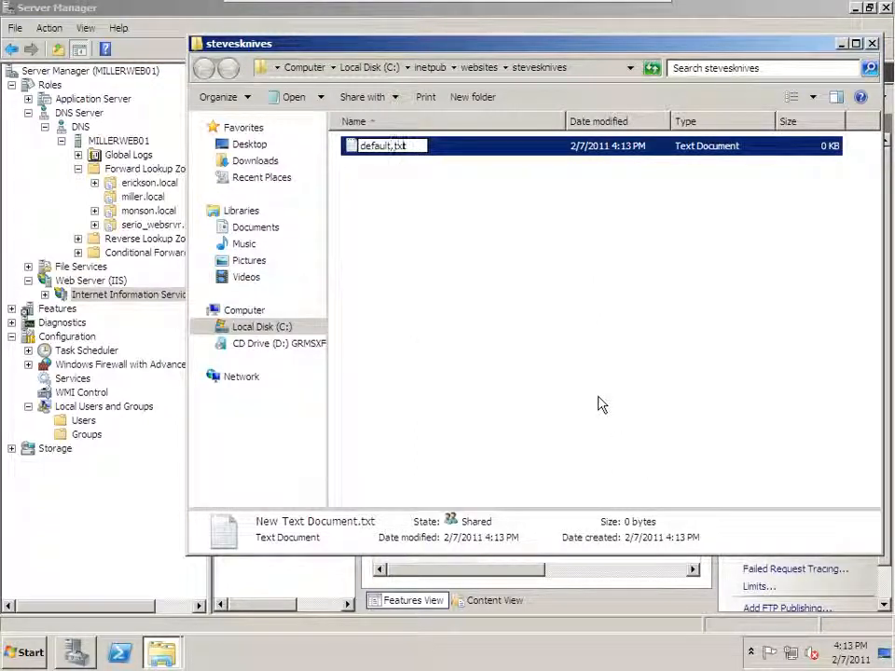
pyautogui.write('tm')
pyautogui.press('Return')
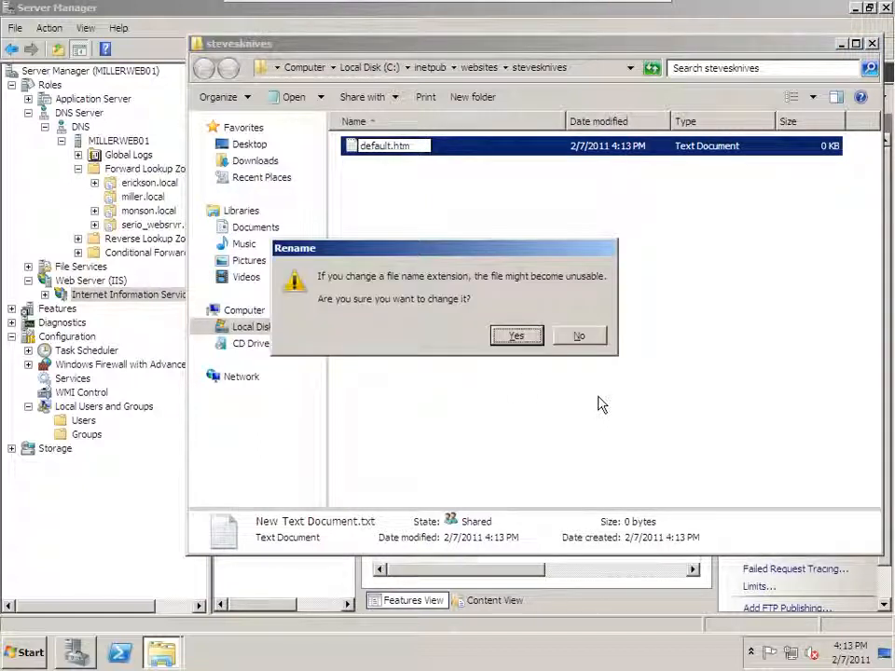
pyautogui.click(501, 337)
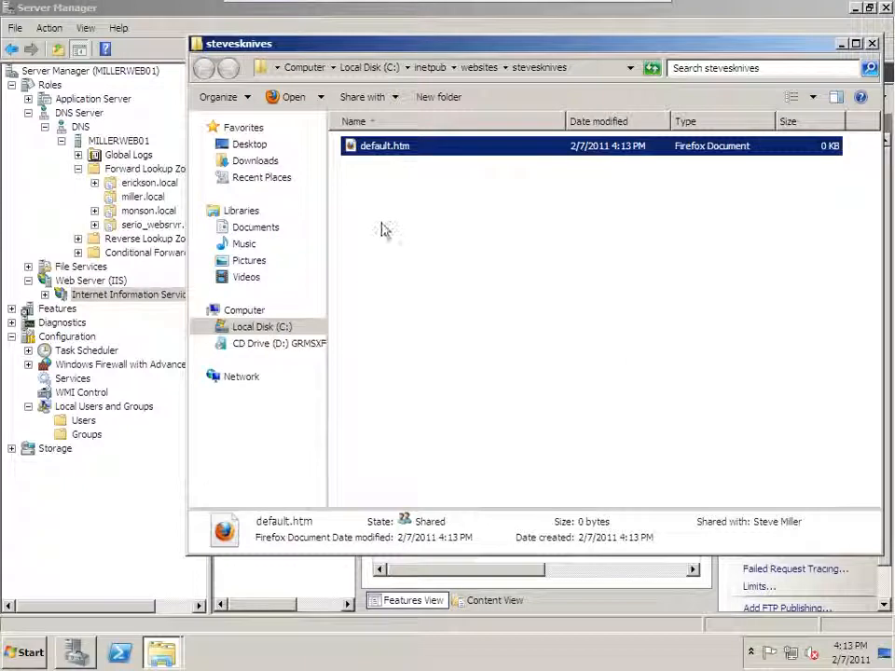
# Open default.htm in Notepad and write a centred HTML heading reading "Welcome to Steve's Knife Shop".
pyautogui.rightClick(366, 147)
pyautogui.moveTo(395, 179)
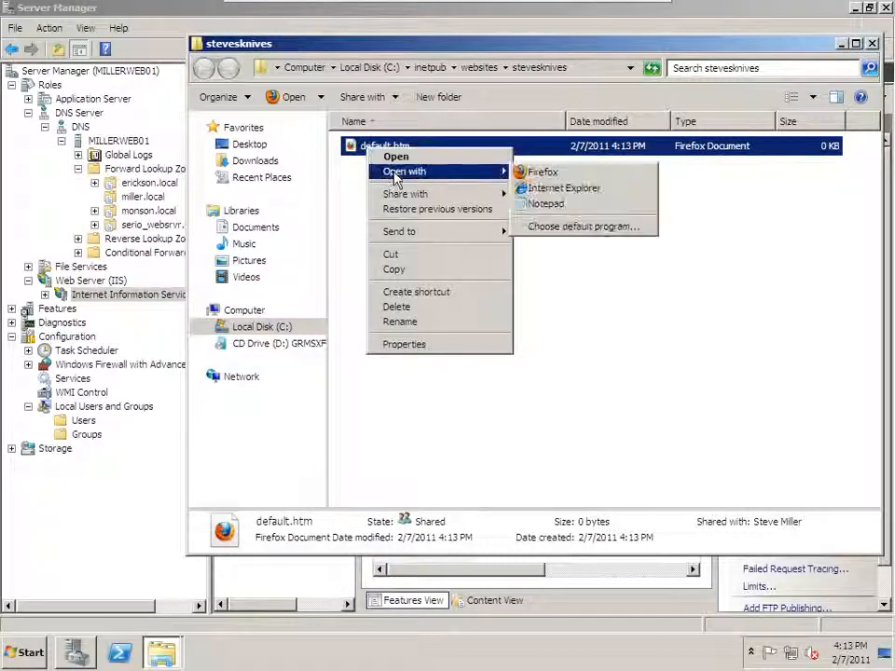
pyautogui.click(539, 203)
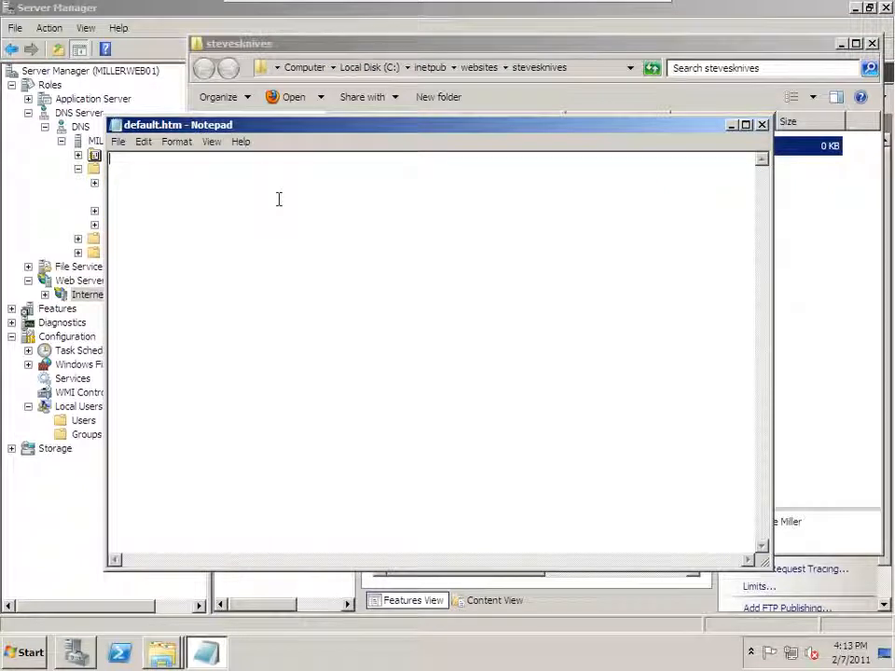
pyautogui.write('<h')
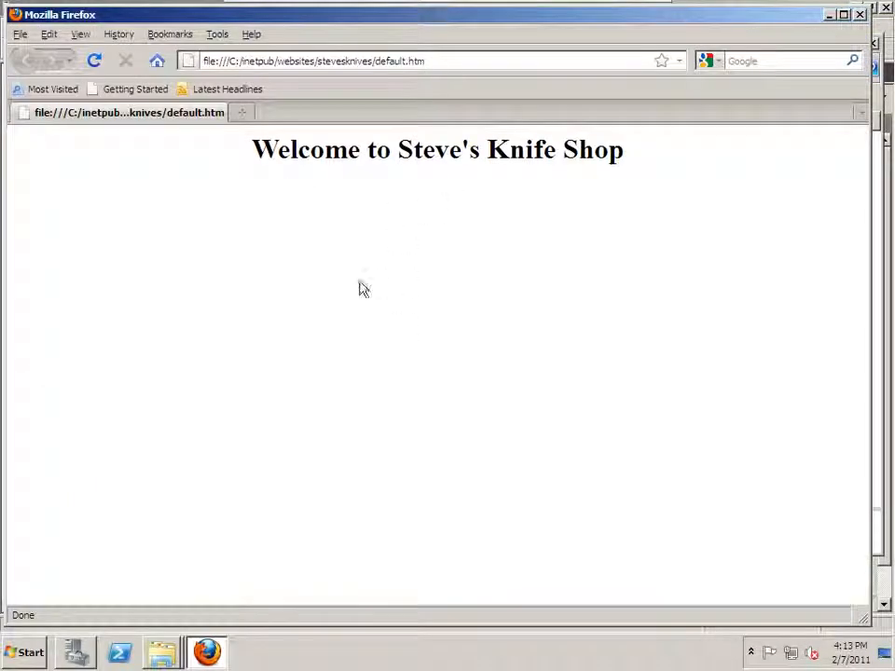
# Close the local page preview and the folder window, and test stevesknives.miller.local on port 80 in the browser.
pyautogui.click(859, 15)
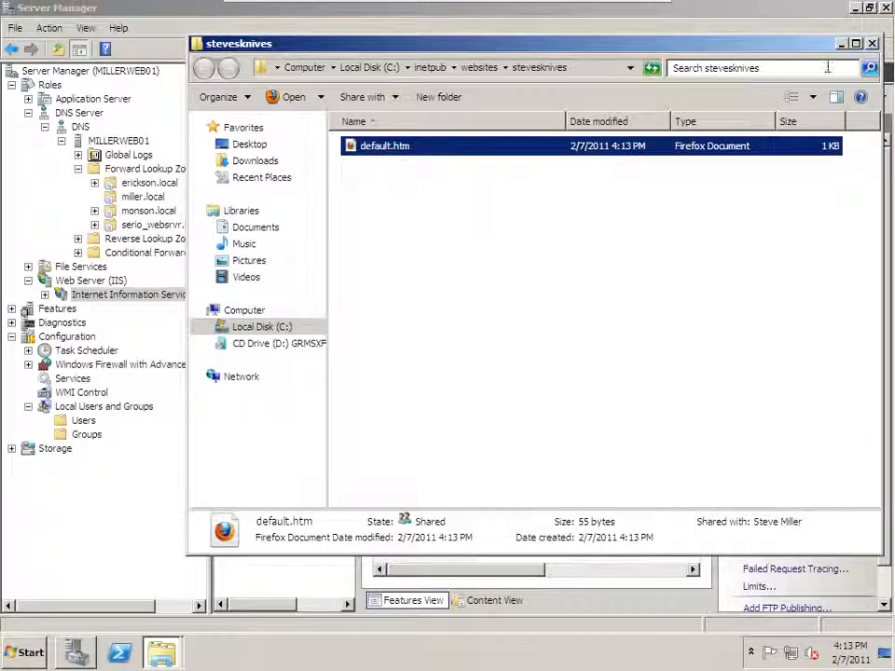
pyautogui.click(872, 44)
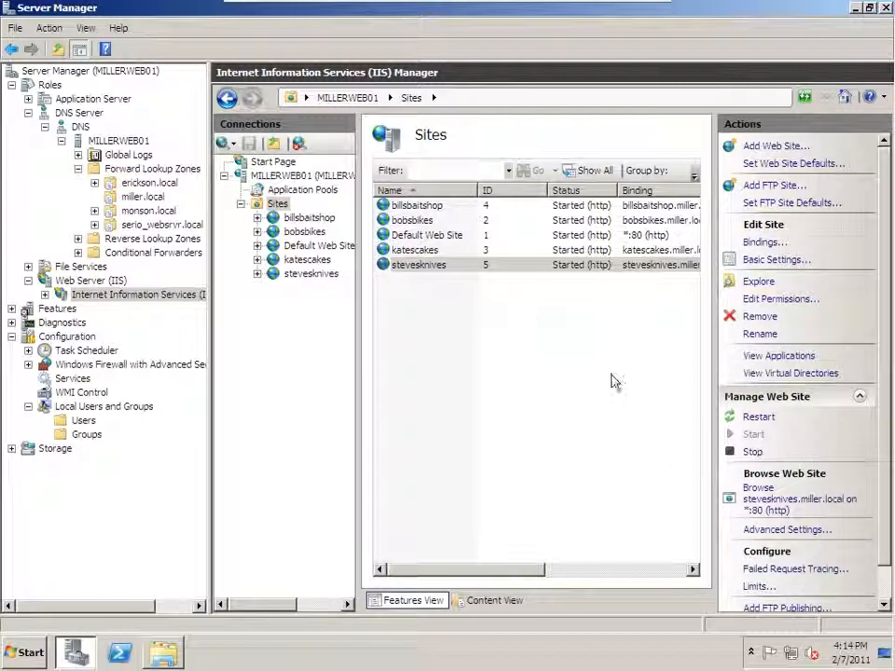
pyautogui.click(763, 505)
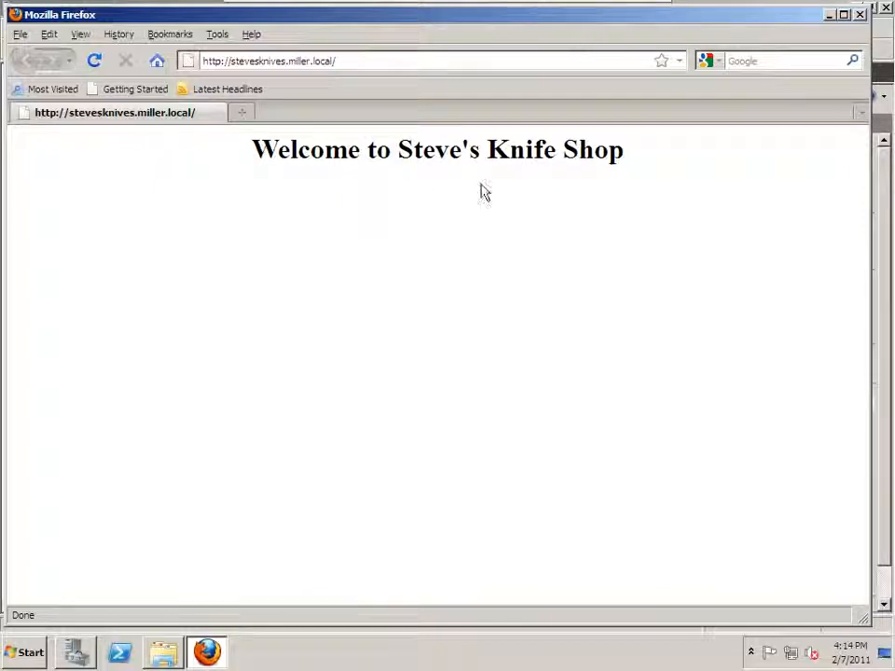
pyautogui.click(859, 16)
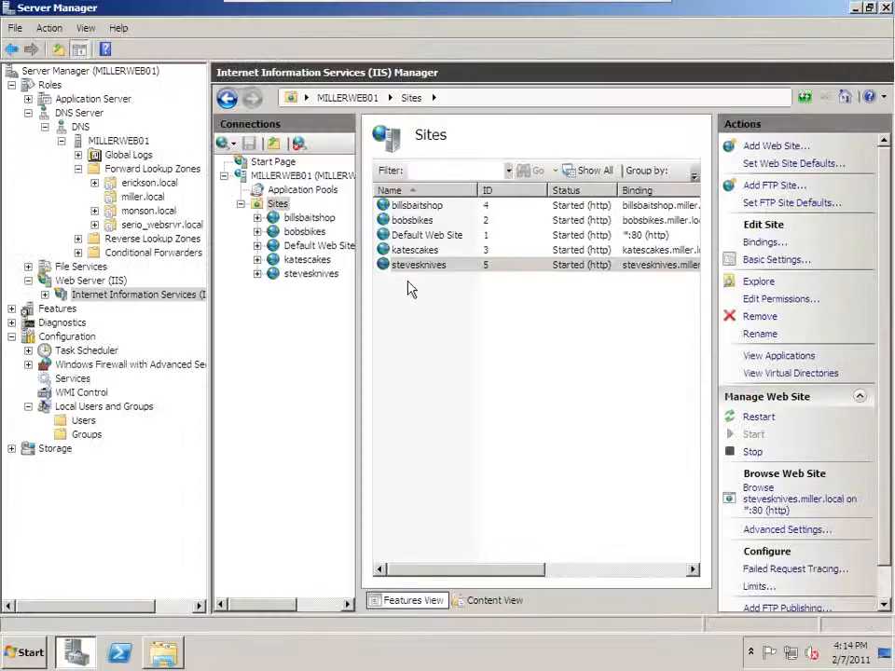
# Open the properties of the websites folder in C:\inetpub and examine the security permissions granted to NETWORK SERVICE.
pyautogui.click(164, 652)
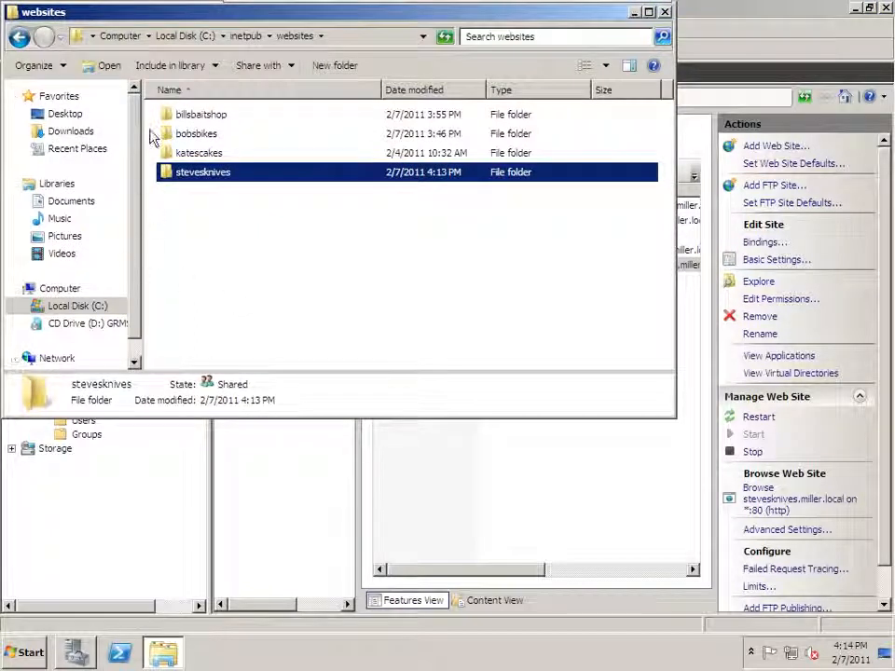
pyautogui.click(244, 36)
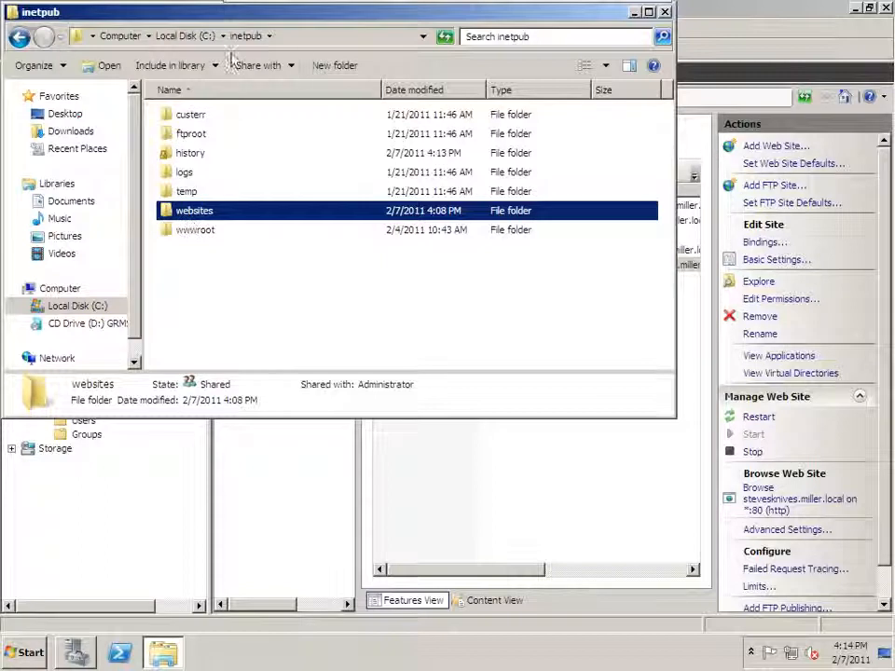
pyautogui.click(164, 36)
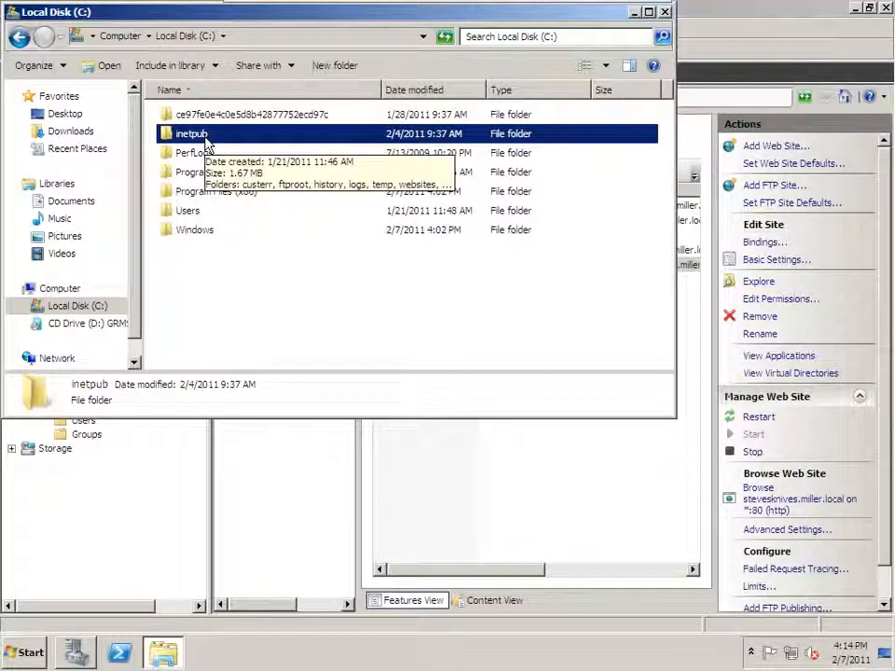
pyautogui.doubleClick(199, 140)
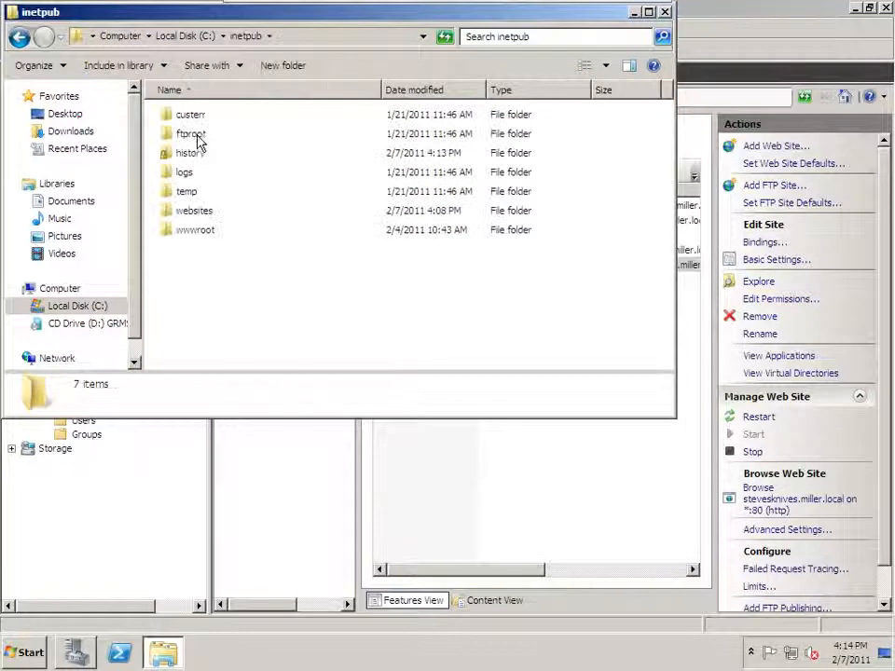
pyautogui.click(179, 215)
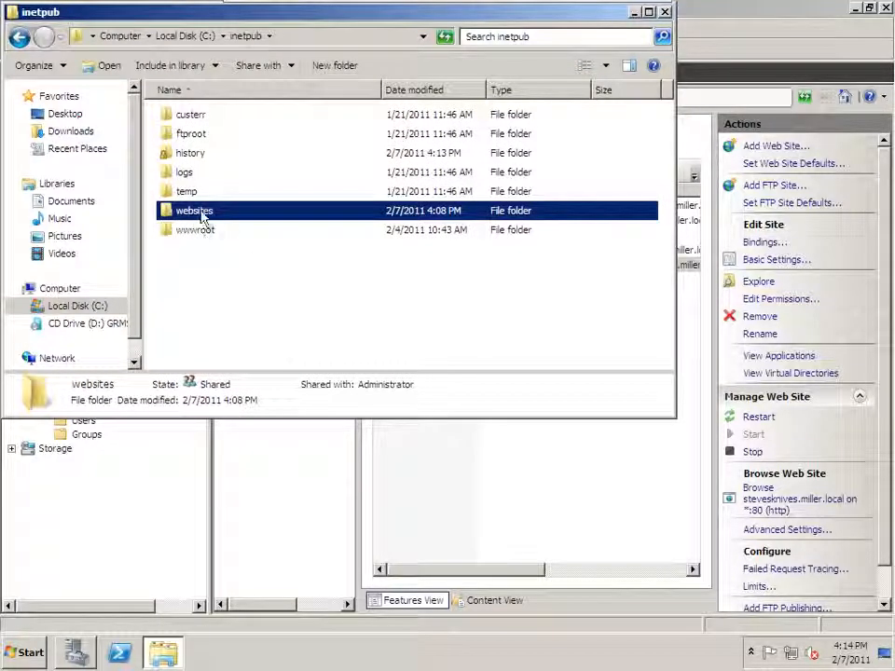
pyautogui.rightClick(201, 215)
pyautogui.click(249, 421)
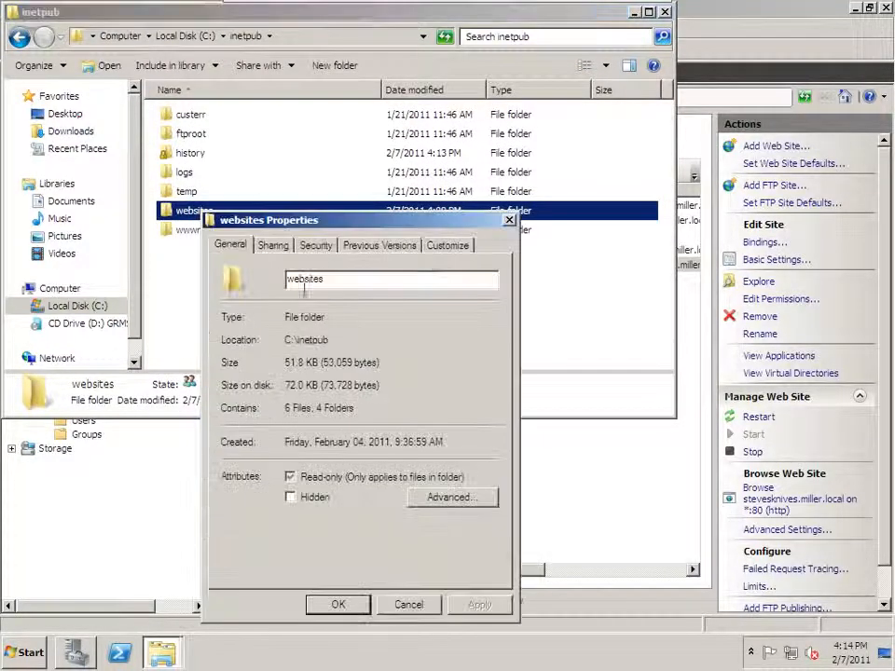
pyautogui.click(315, 245)
pyautogui.moveTo(326, 218); pyautogui.dragTo(340, 93)
pyautogui.click(319, 220)
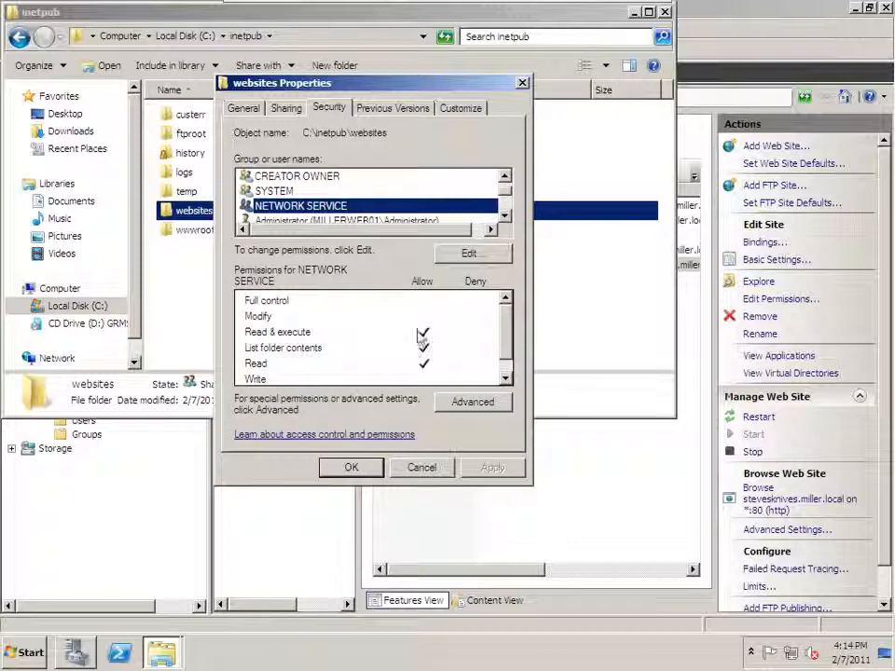
# Review the remaining groups and users in the websites folder's security permissions, then close its properties without changes.
pyautogui.click(505, 217)
pyautogui.click(504, 216)
pyautogui.click(504, 216)
pyautogui.click(504, 216)
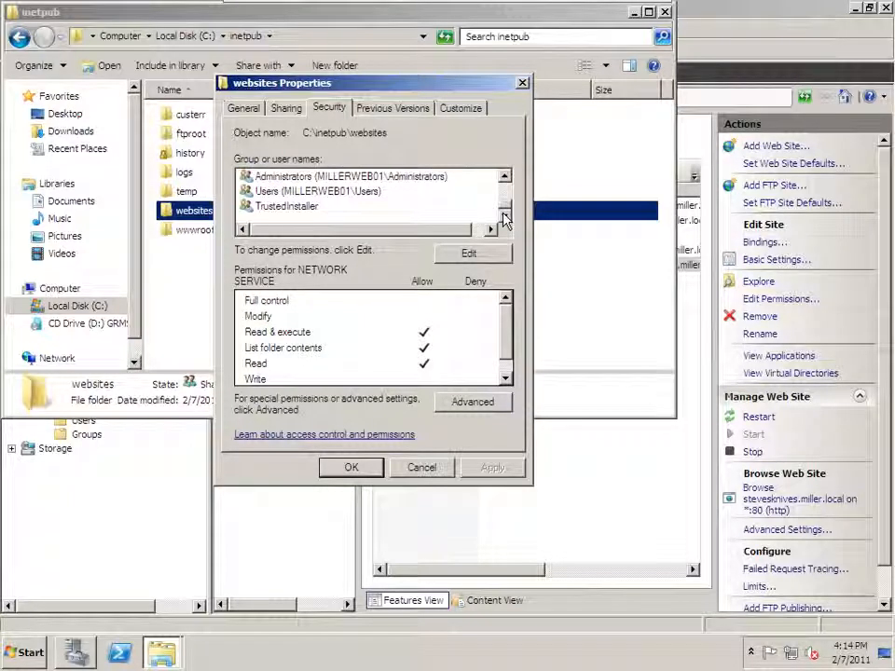
pyautogui.click(424, 468)
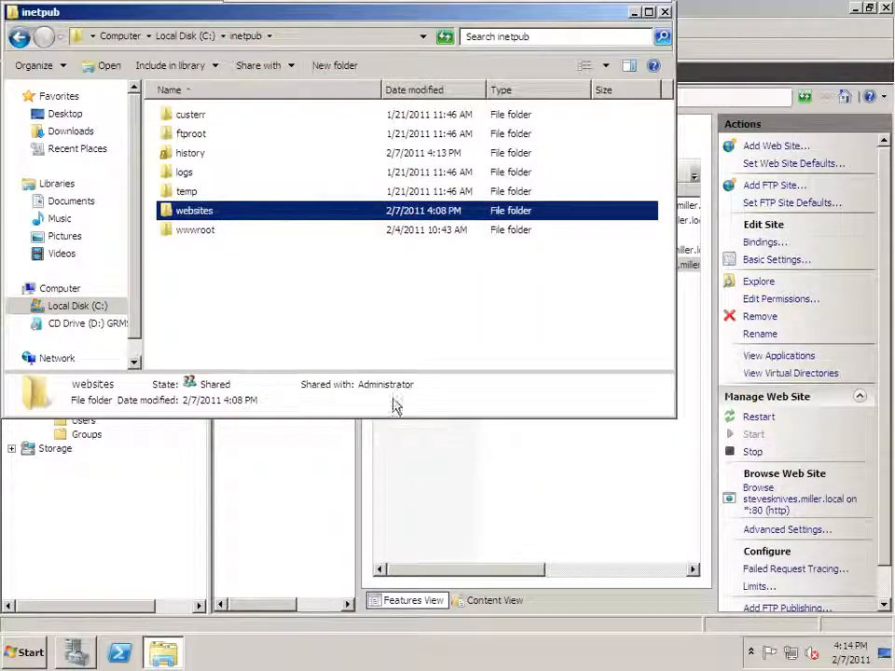
# Switch to Server Manager and check the home folder path in the stevesknives local user's profile, leaving the properties without changes.
pyautogui.click(112, 534)
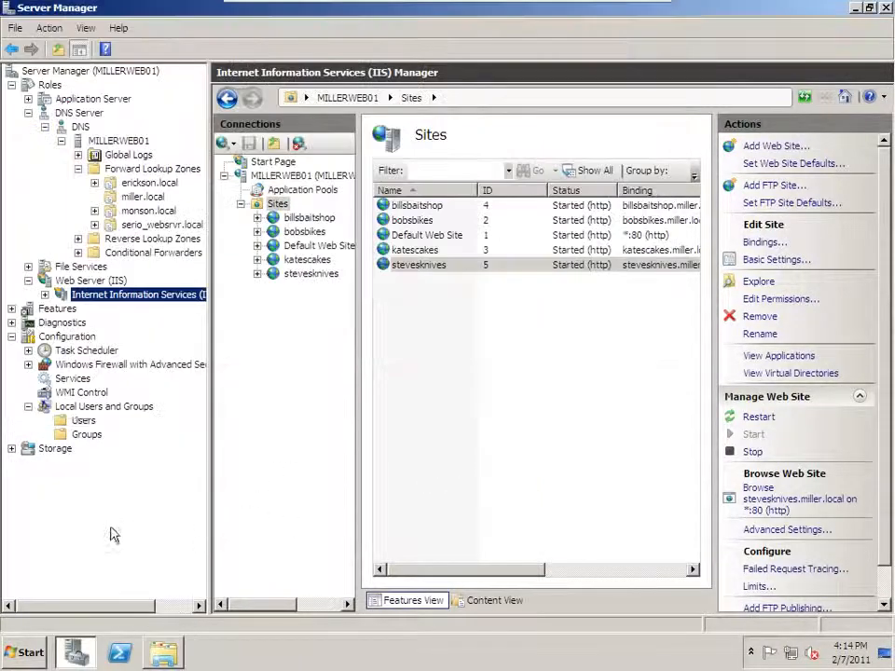
pyautogui.click(82, 421)
pyautogui.click(241, 183)
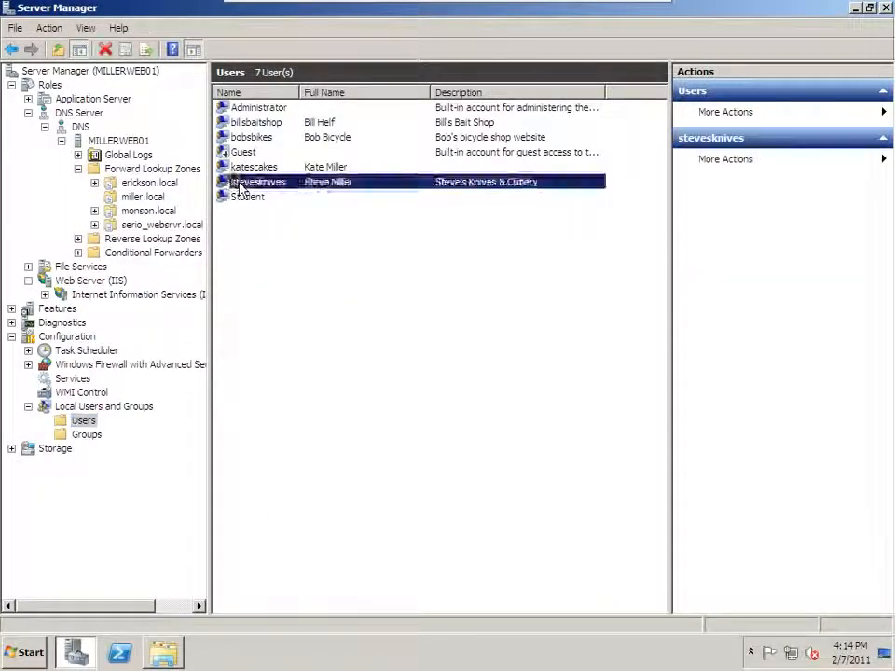
pyautogui.doubleClick(241, 184)
pyautogui.click(403, 147)
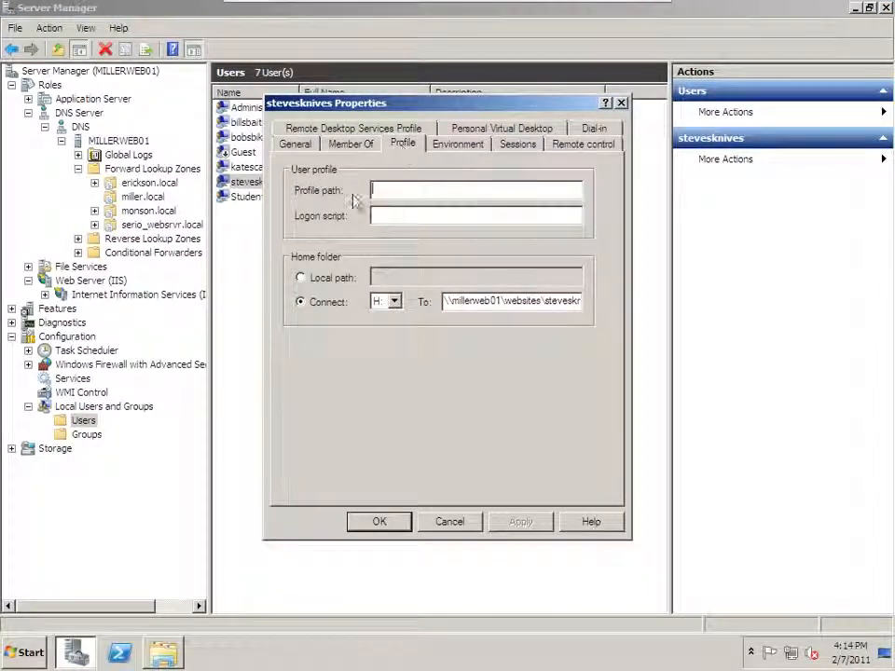
pyautogui.doubleClick(547, 300)
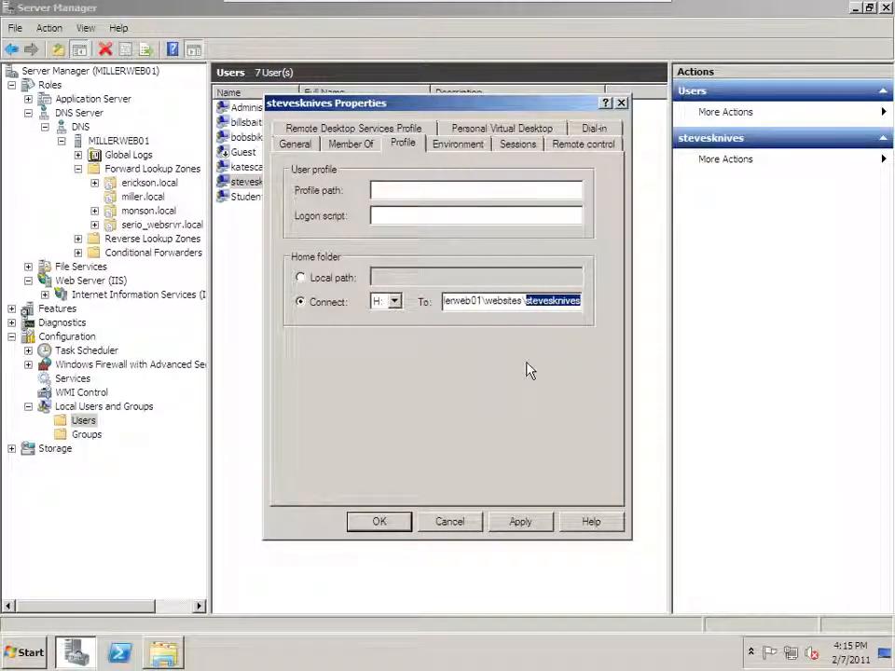
pyautogui.click(450, 525)
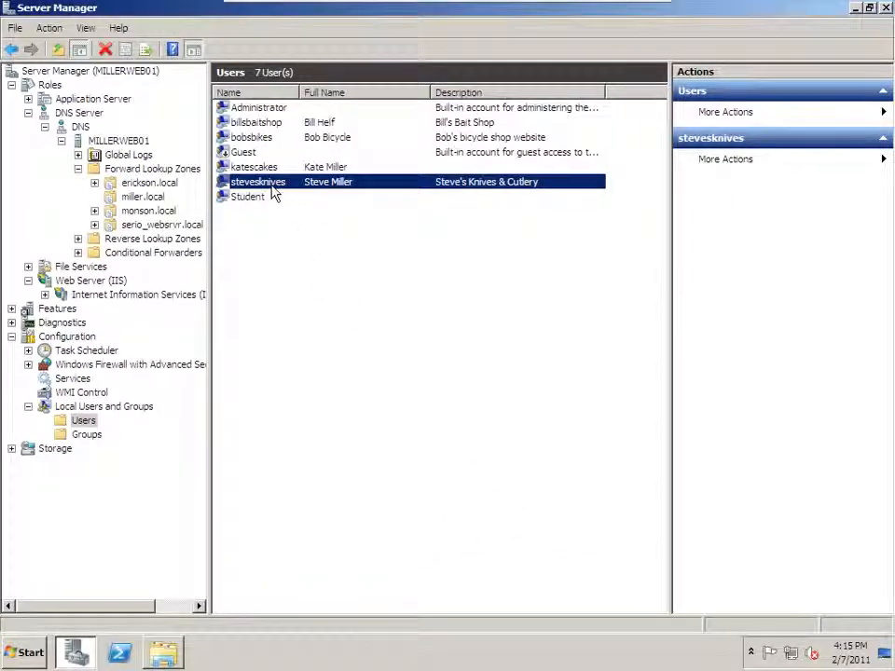
# Switch back to the inetpub folder window, inspect the contents of websites\stevesknives, and return to the websites folder.
pyautogui.click(163, 653)
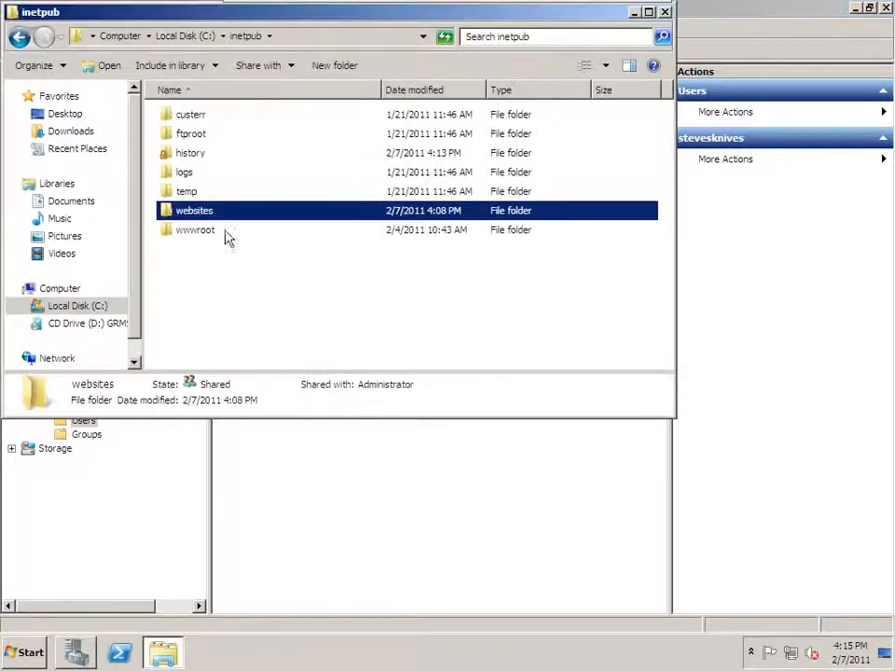
pyautogui.doubleClick(193, 212)
pyautogui.doubleClick(200, 174)
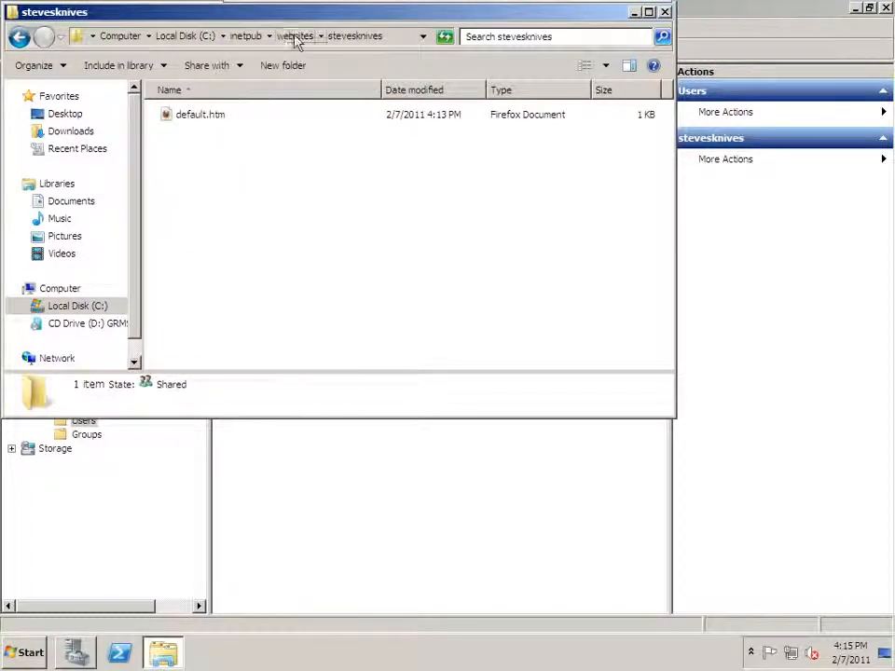
pyautogui.click(295, 37)
# Open the stevesknives folder's properties and review the groups and users listed in its security permissions.
pyautogui.rightClick(187, 180)
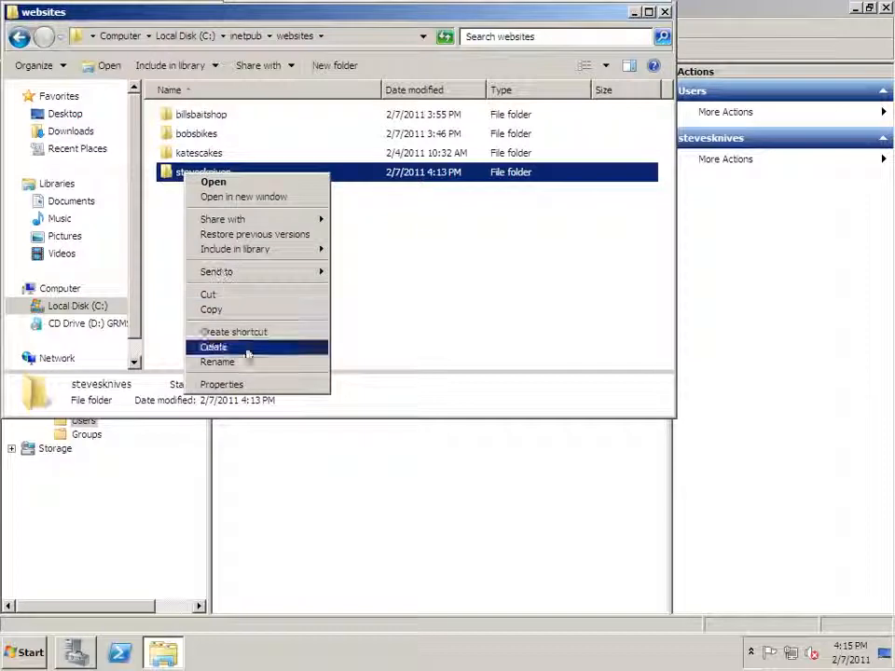
pyautogui.click(244, 383)
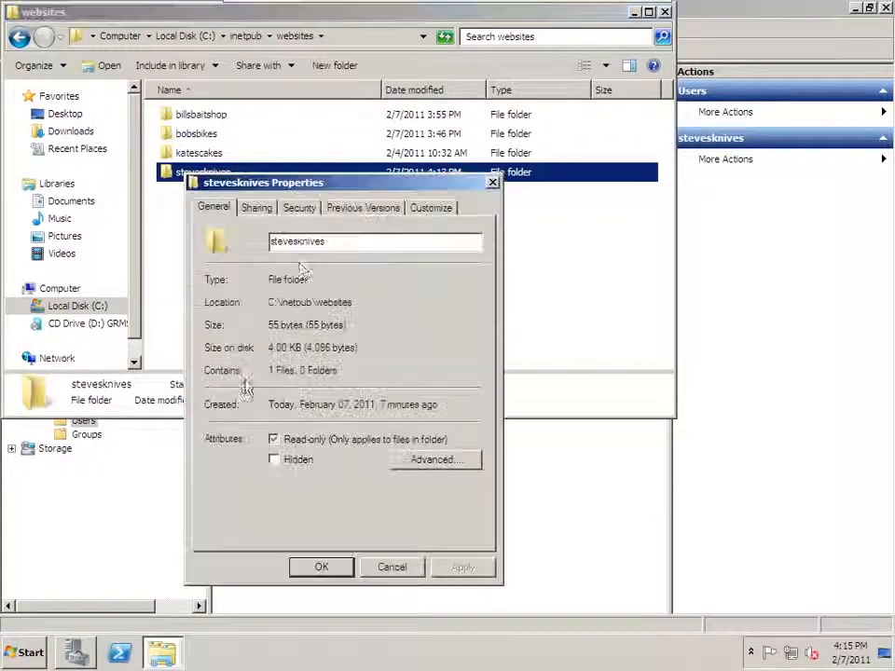
pyautogui.click(303, 209)
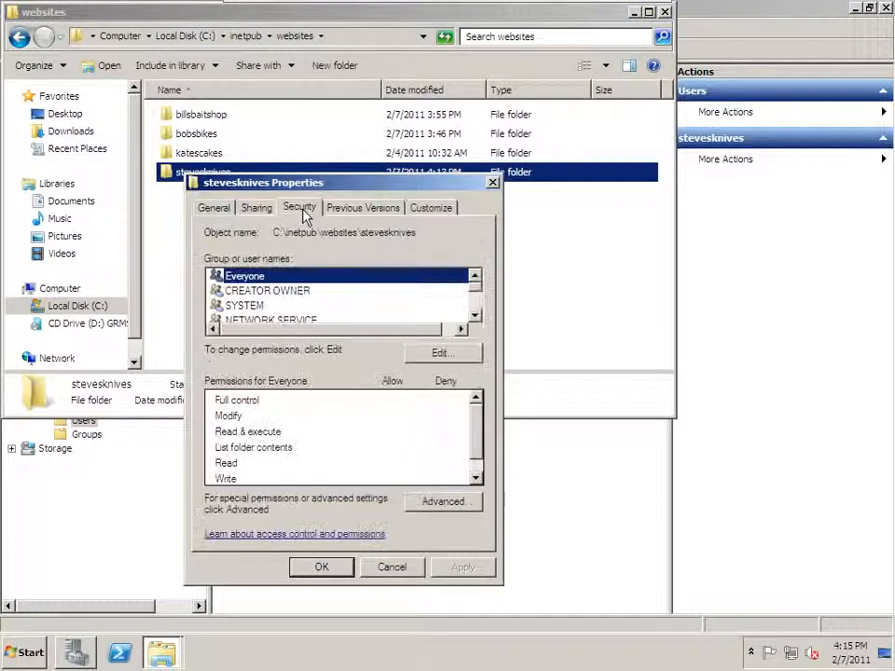
pyautogui.click(475, 316)
pyautogui.click(475, 316)
pyautogui.click(476, 316)
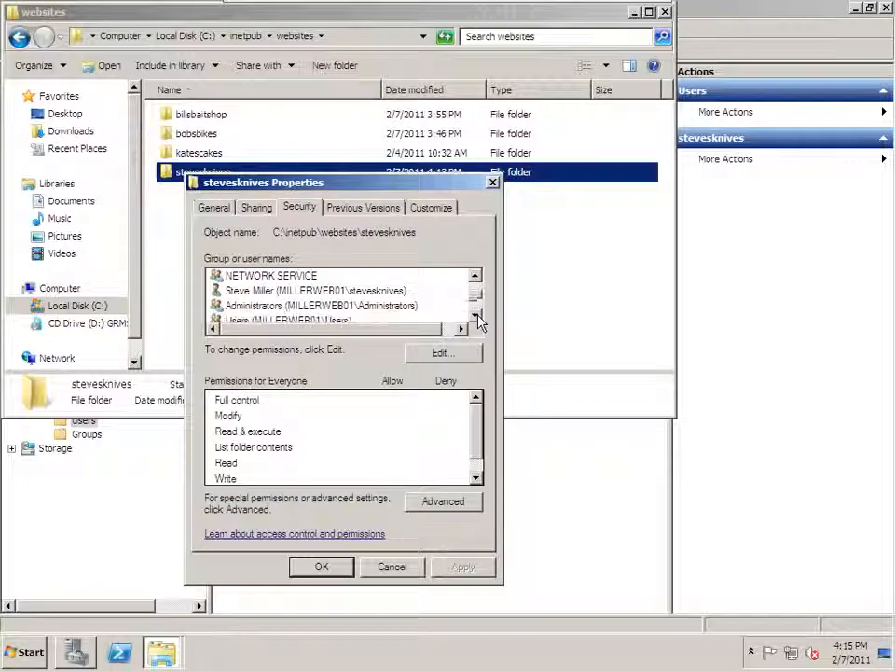
# Examine the stevesknives folder's advanced permission entries and inheritance option, then cancel out of all its security and properties dialogs.
pyautogui.click(457, 506)
pyautogui.click(315, 516)
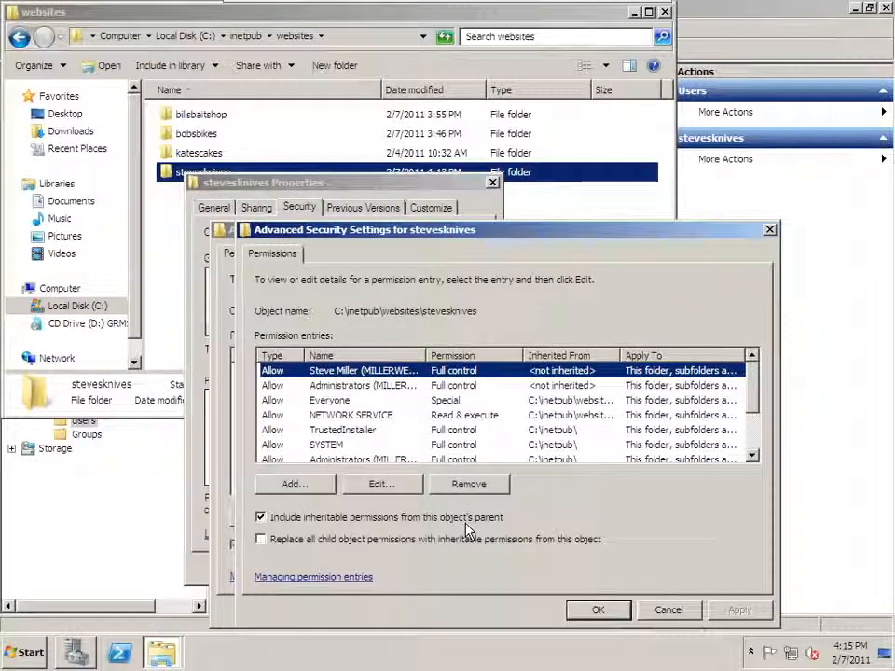
pyautogui.click(668, 610)
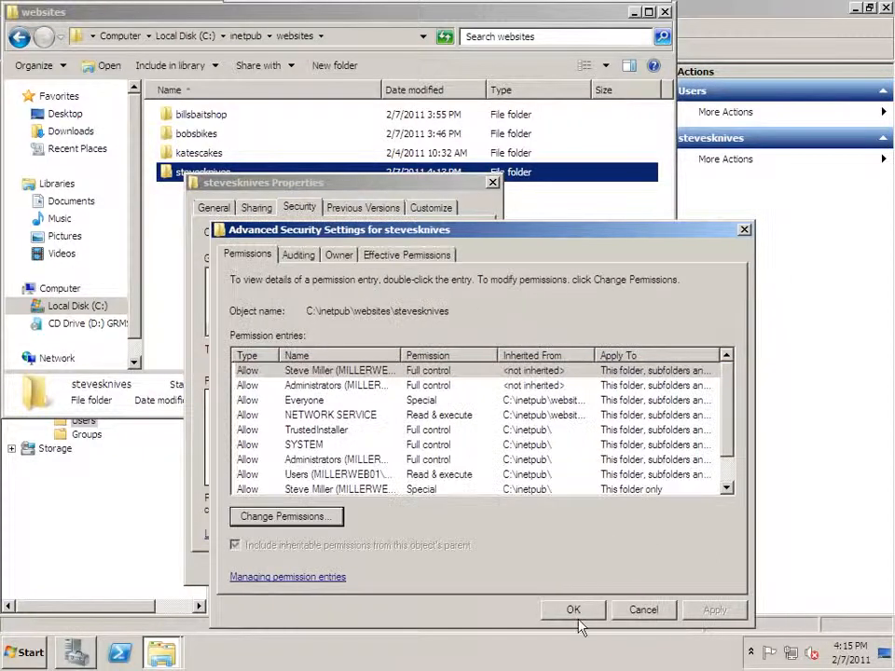
pyautogui.click(637, 611)
pyautogui.click(406, 571)
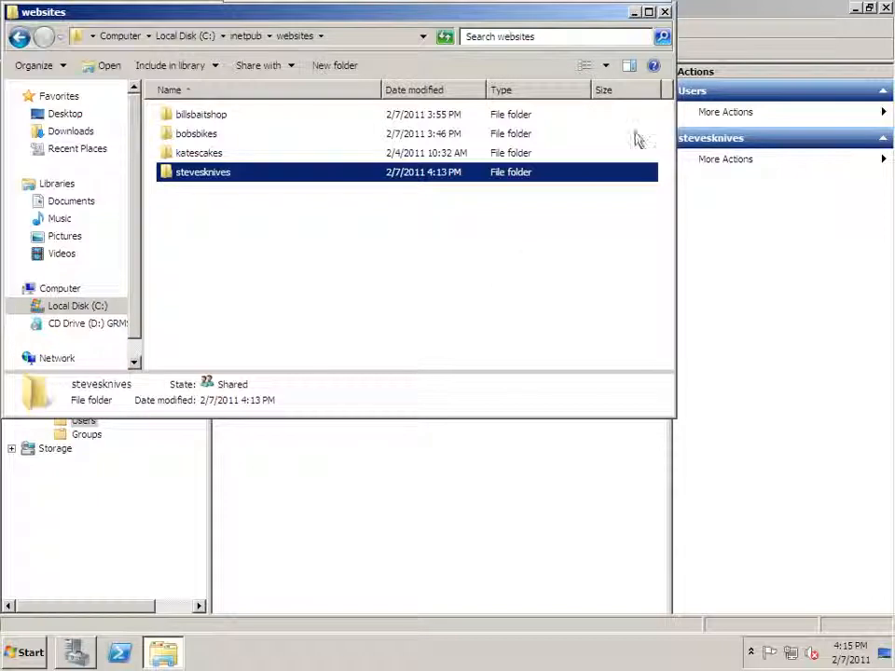
# Recheck the stevesknives folder's contents and close its window, then inspect the stevesknives host record in the miller.local forward lookup zone.
pyautogui.doubleClick(206, 179)
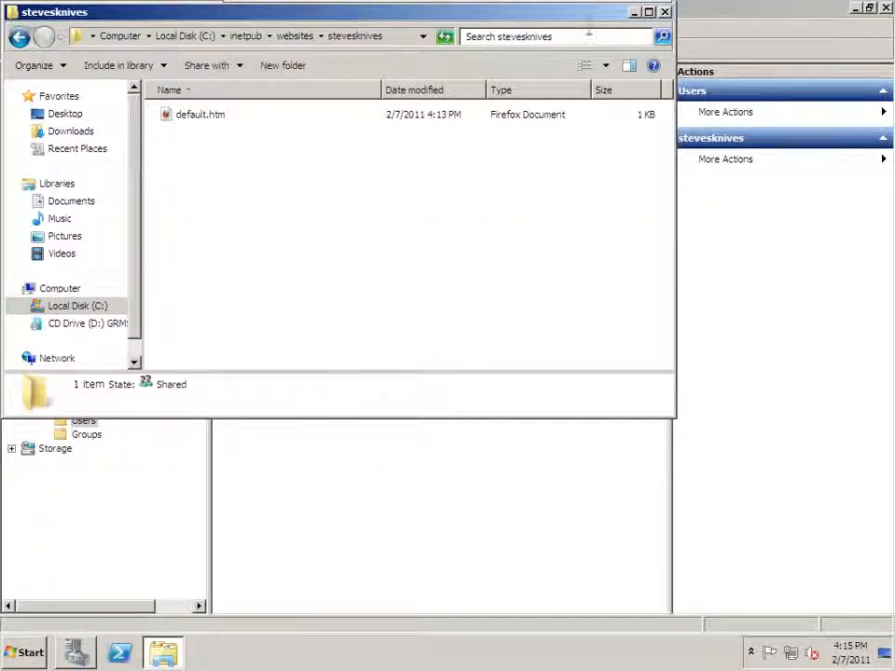
pyautogui.click(664, 13)
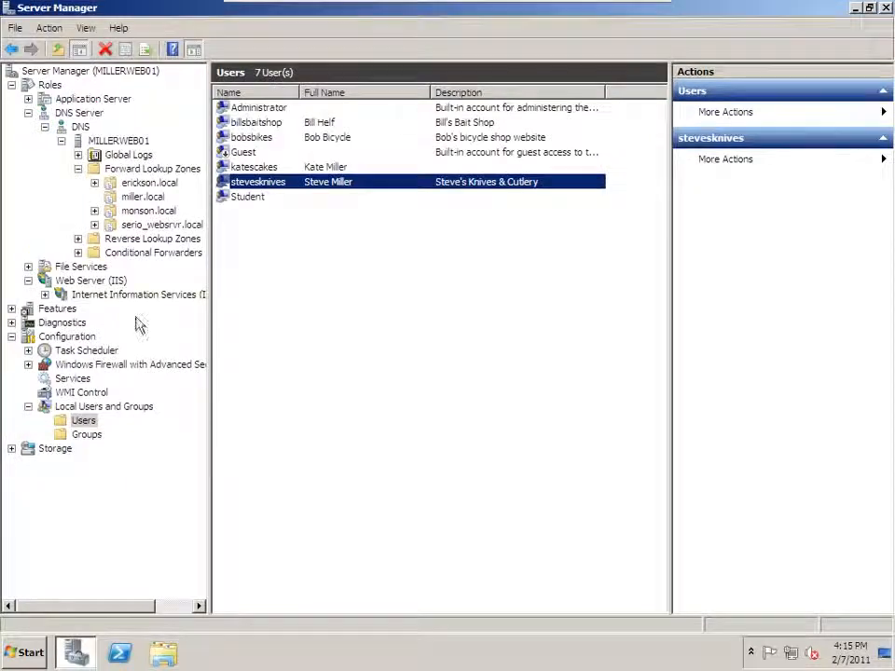
pyautogui.click(139, 197)
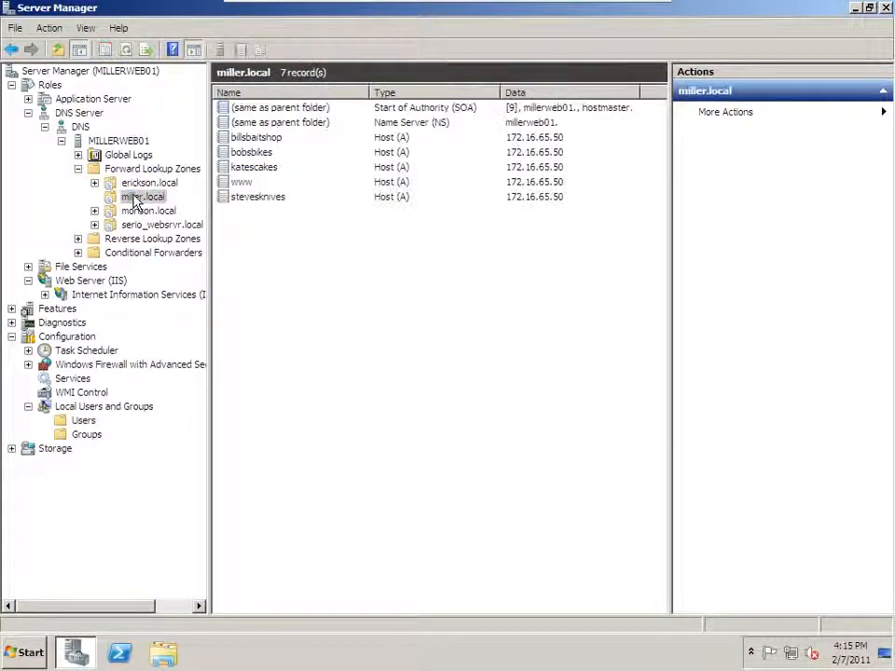
pyautogui.click(258, 199)
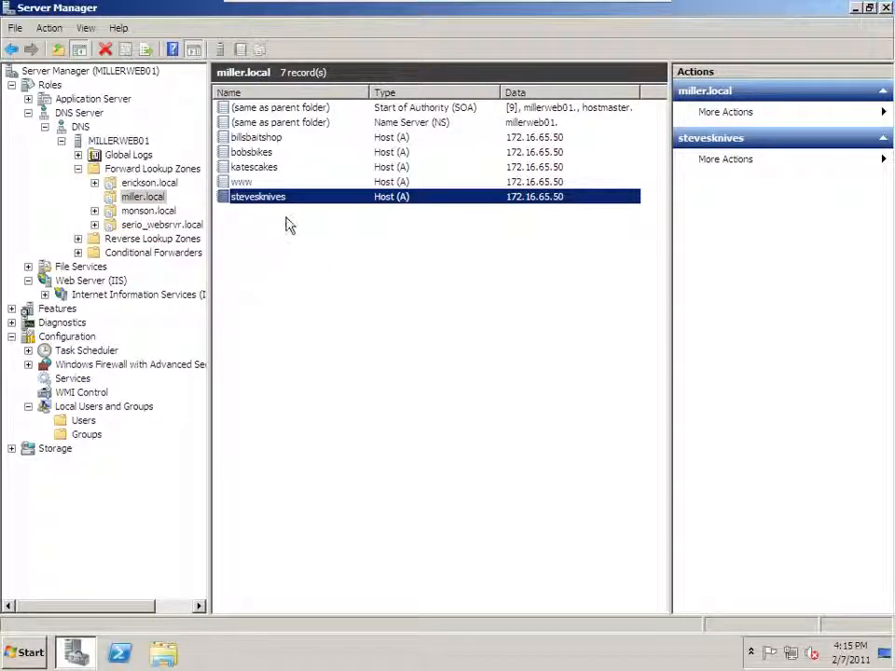
# Check the physical path in the stevesknives site's basic settings in IIS, then cancel the dialog.
pyautogui.click(120, 295)
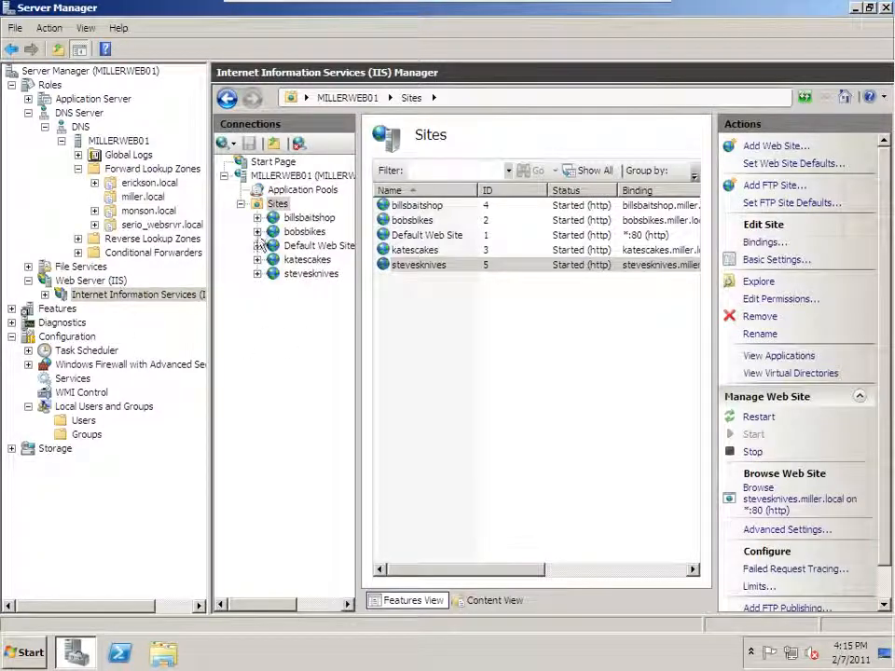
pyautogui.click(289, 276)
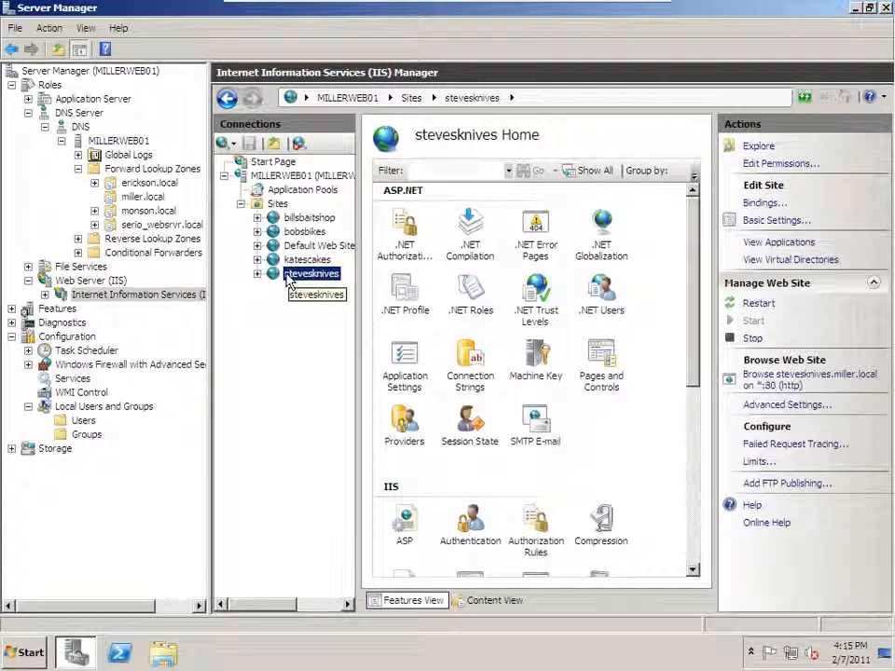
pyautogui.click(774, 220)
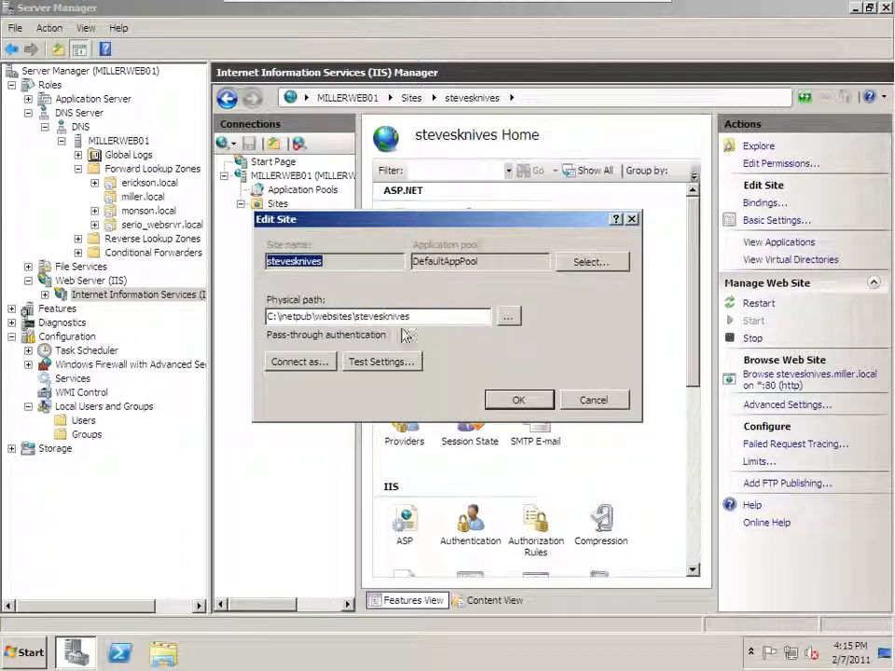
pyautogui.moveTo(355, 318); pyautogui.dragTo(409, 318)
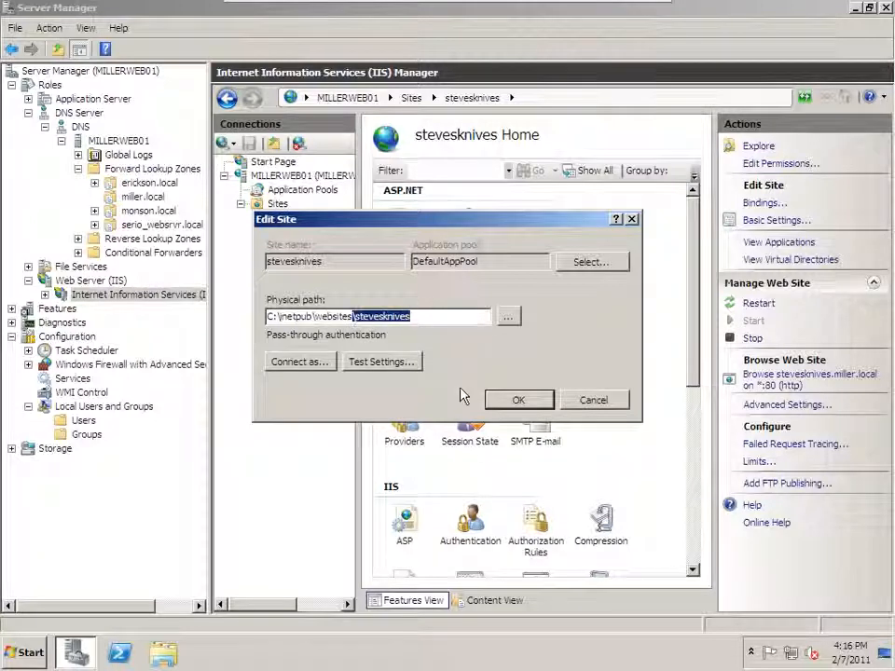
pyautogui.click(593, 400)
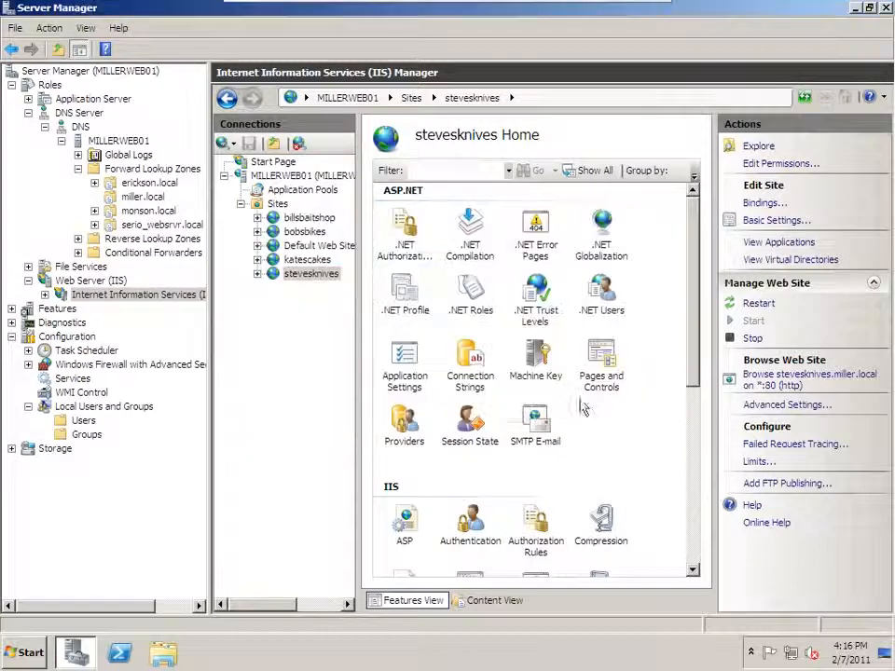
# Inspect the host name in the stevesknives site's http binding, then close the bindings without changes.
pyautogui.click(759, 203)
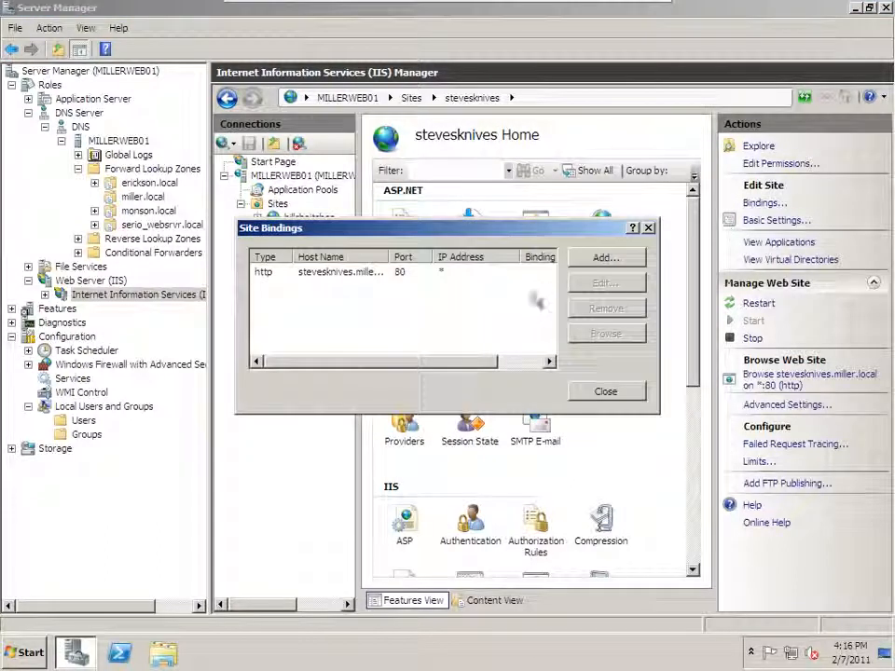
pyautogui.click(359, 273)
pyautogui.click(605, 285)
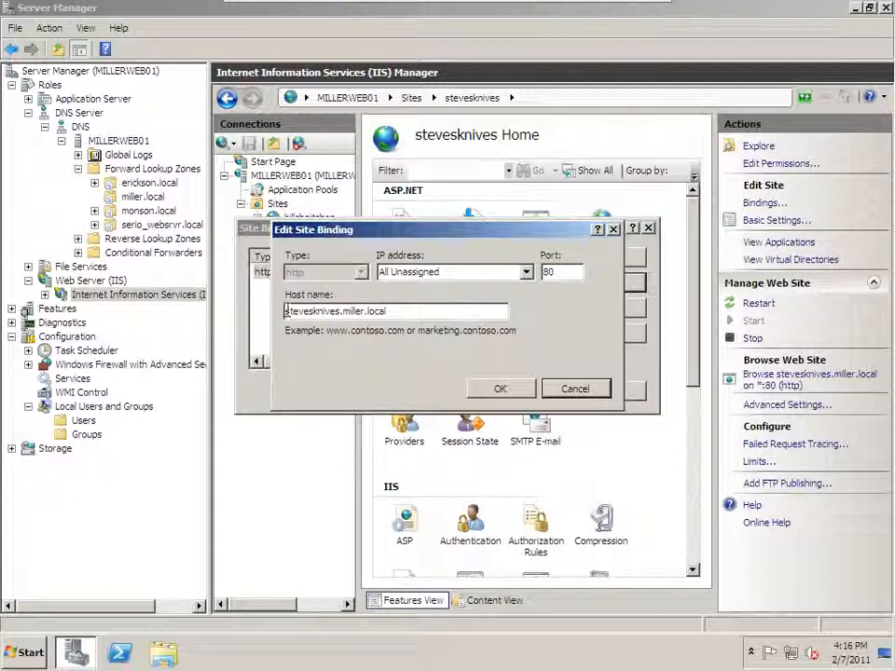
pyautogui.moveTo(285, 311); pyautogui.dragTo(390, 312)
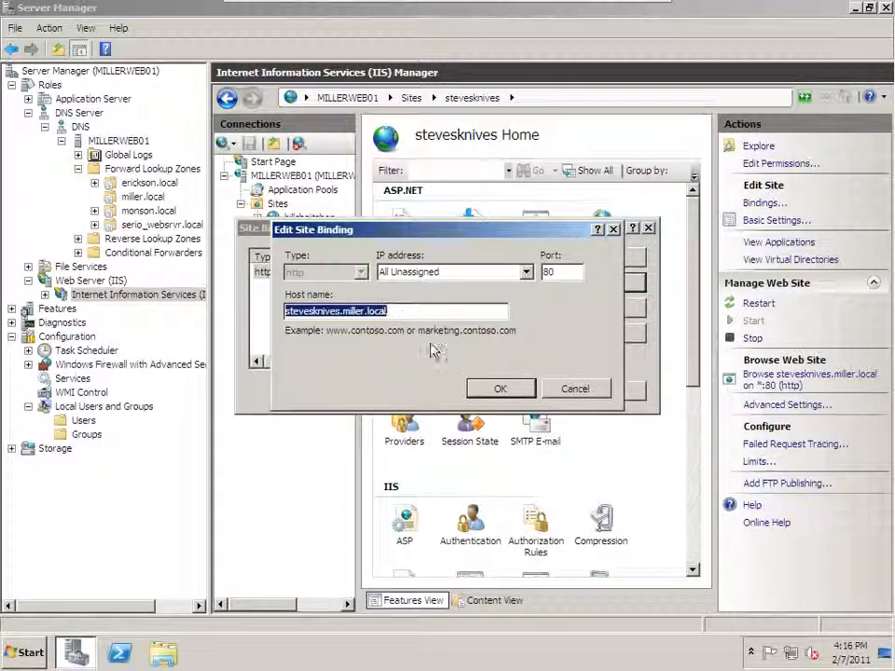
pyautogui.click(579, 392)
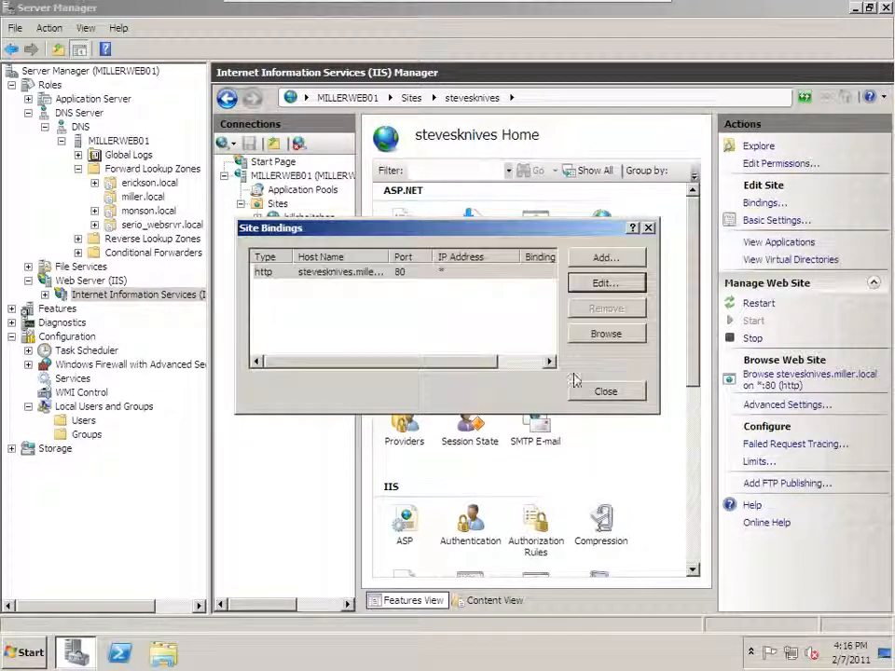
pyautogui.click(602, 391)
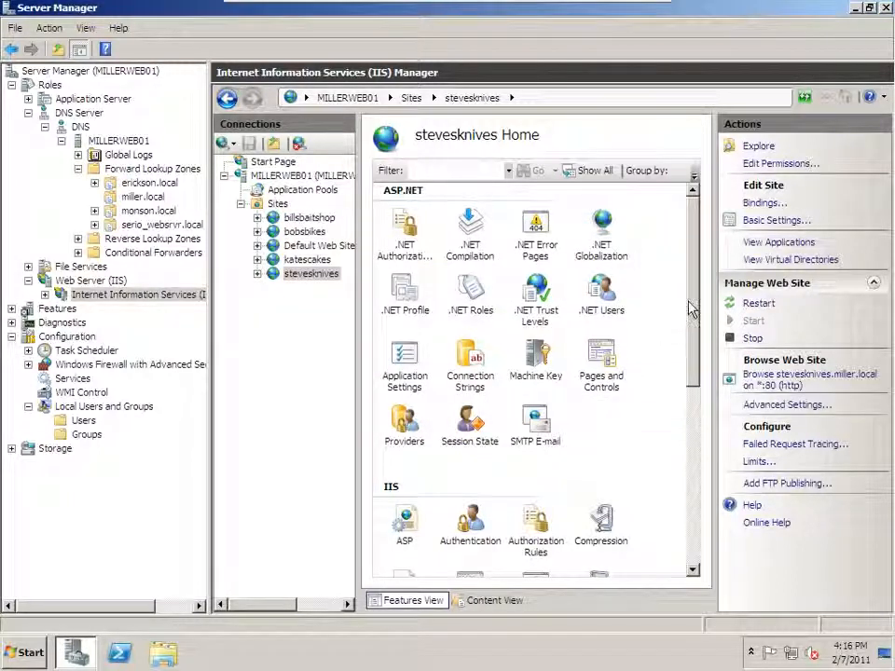
# Open the stevesknives site's Default Document settings to examine the listed default files.
pyautogui.moveTo(692, 310); pyautogui.dragTo(691, 447)
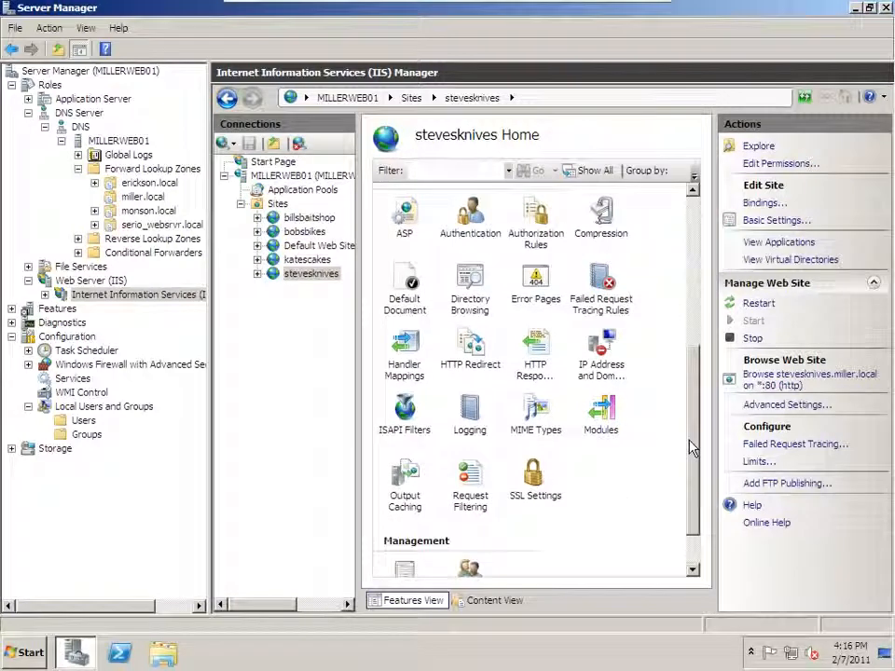
pyautogui.doubleClick(403, 287)
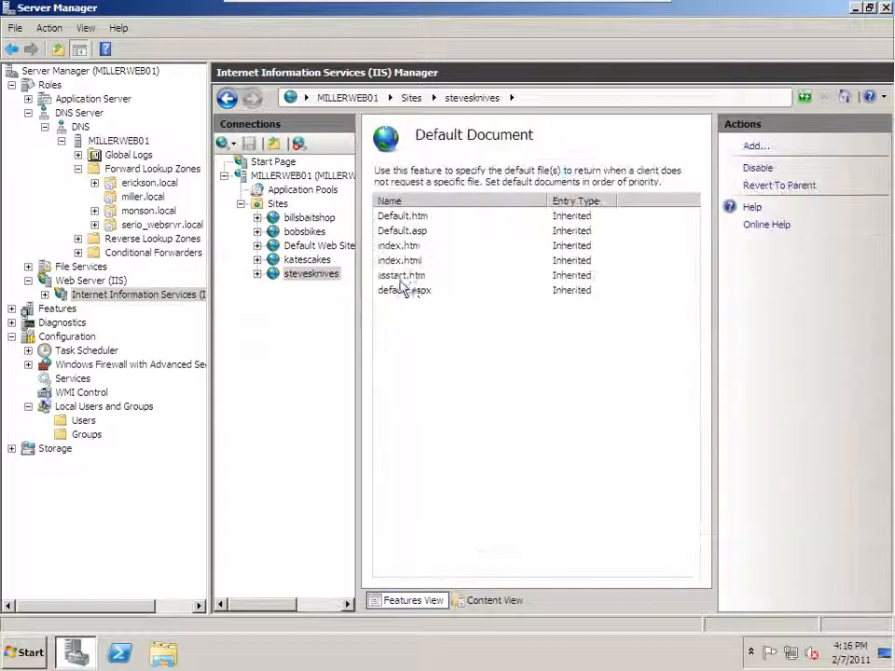